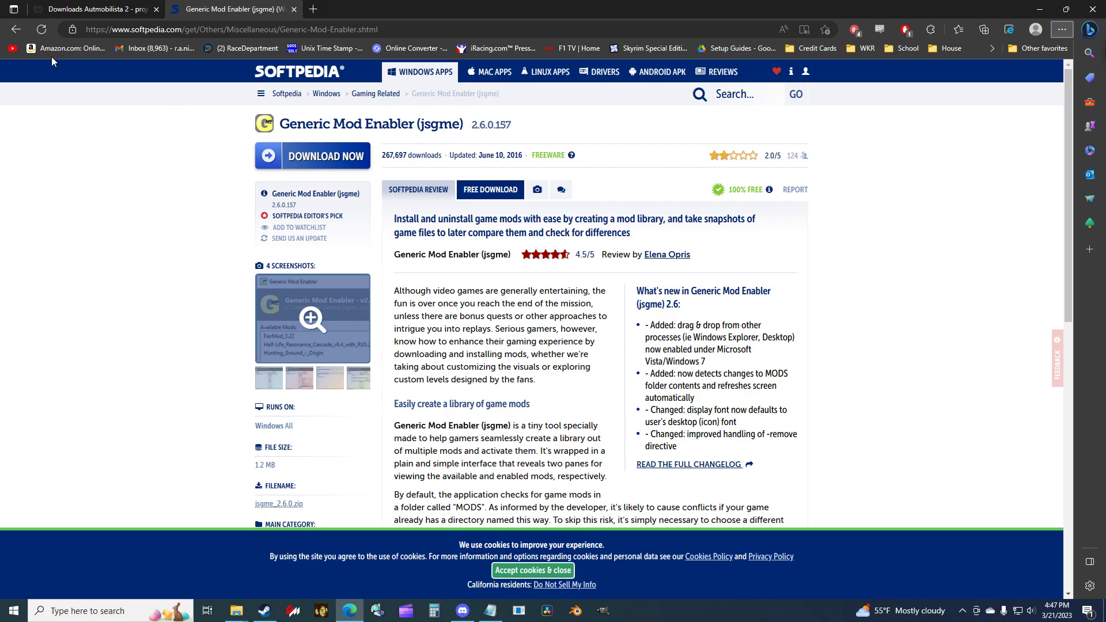
# Step: Open the bootfiles 1.4.6.1 download page from the Automobilista 2 mod downloads site, and return to the site
pyautogui.click(117, 7)
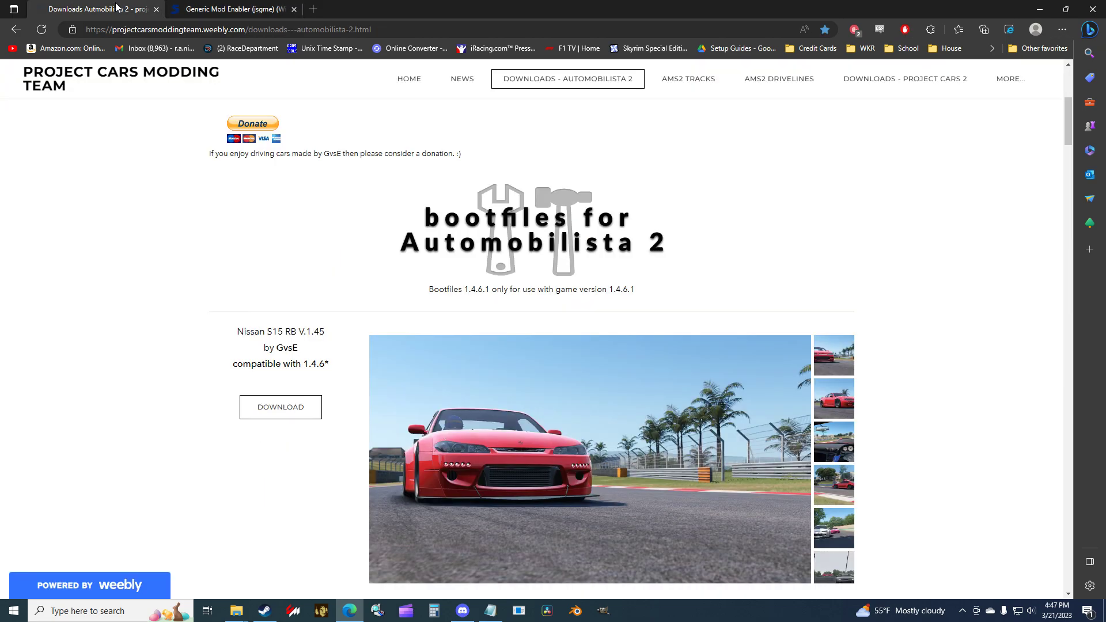
pyautogui.scroll(5, 625, 215)
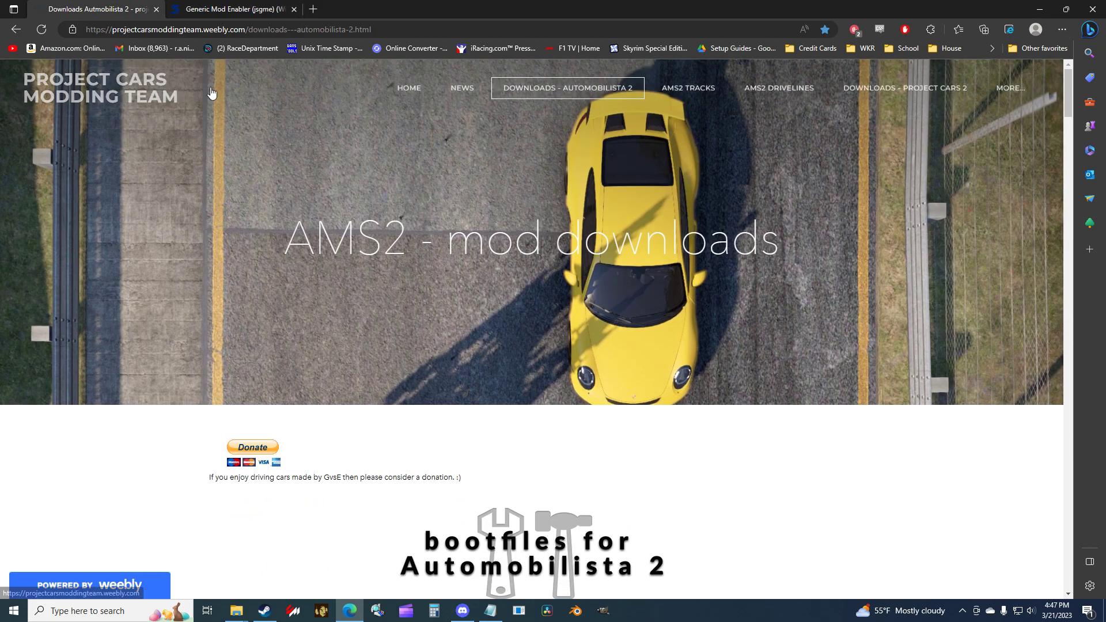
pyautogui.scroll(-8, 688, 215)
pyautogui.scroll(2, 506, 314)
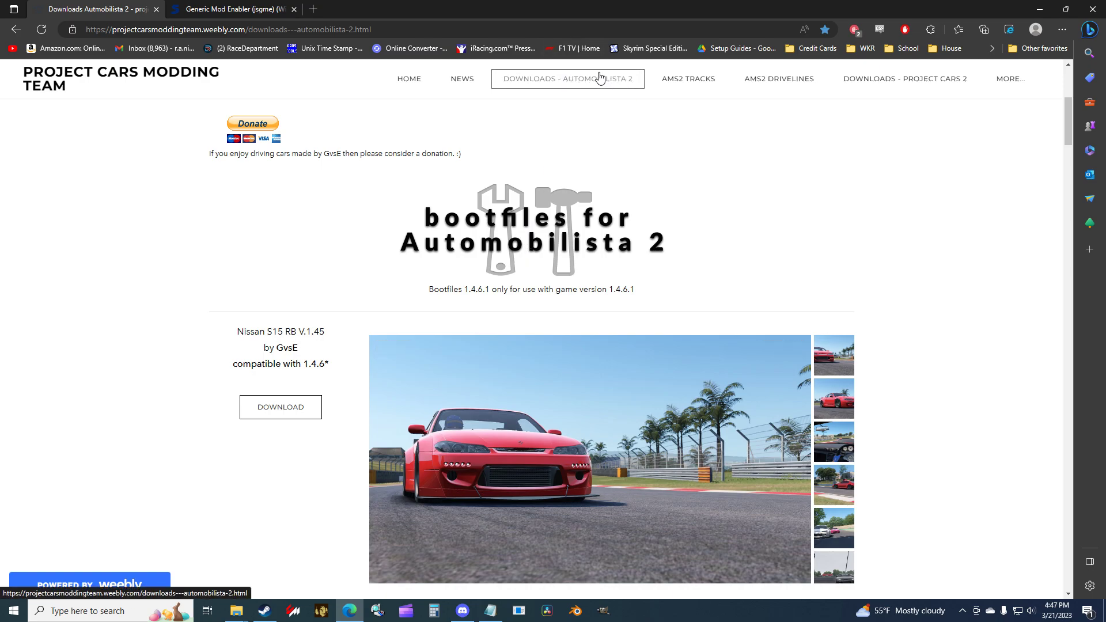
pyautogui.click(535, 251)
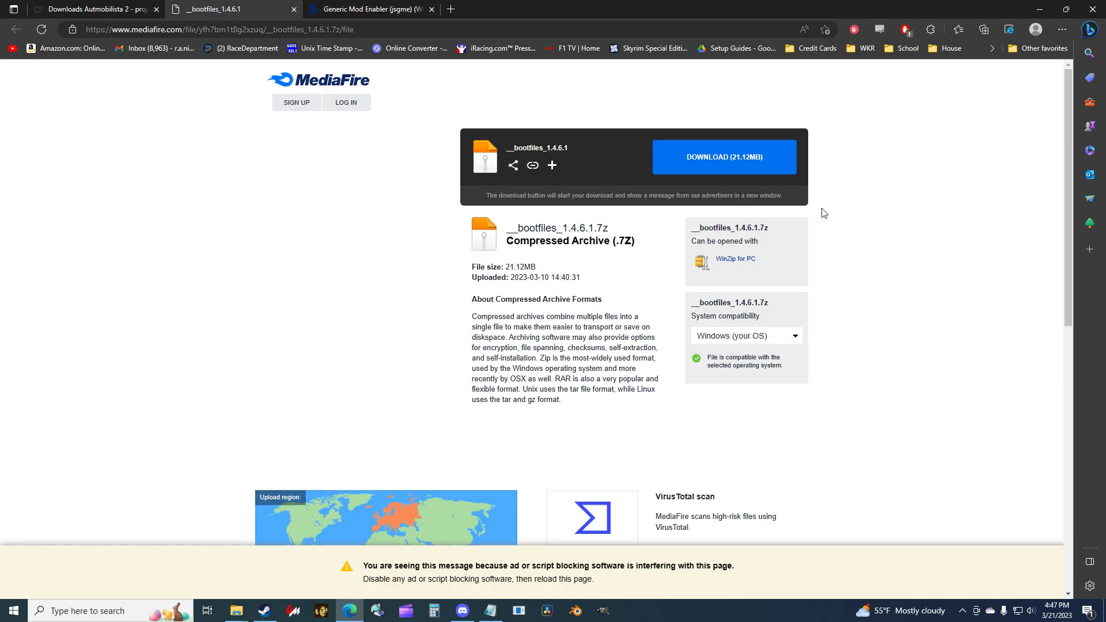
pyautogui.click(67, 7)
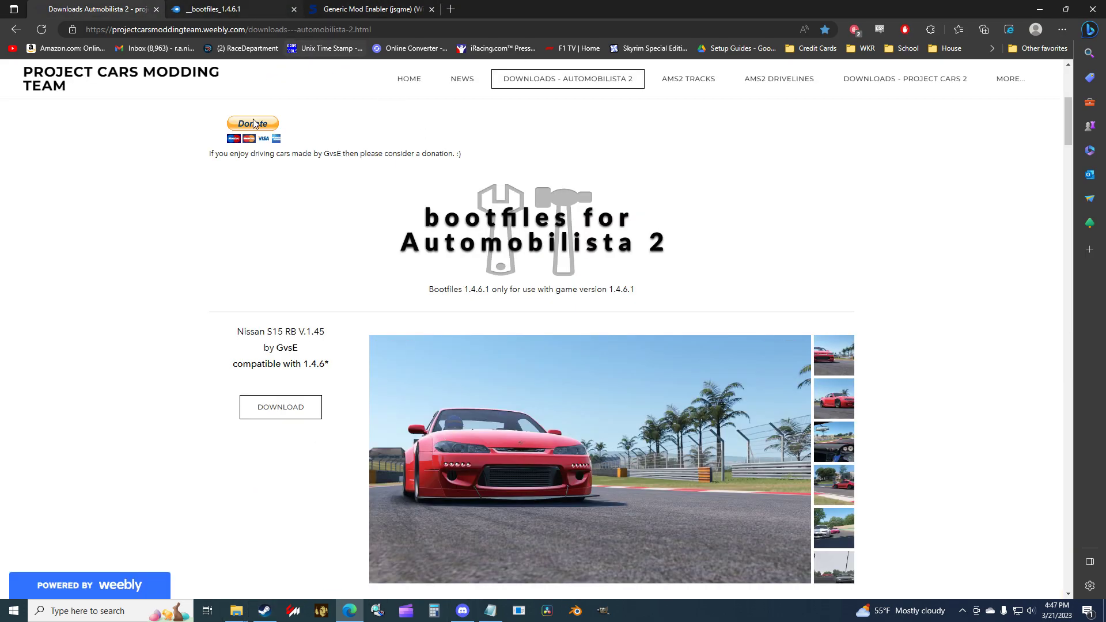
# Step: Switch to the Downloads folder window in File Explorer and clear the selection
pyautogui.moveTo(237, 611)
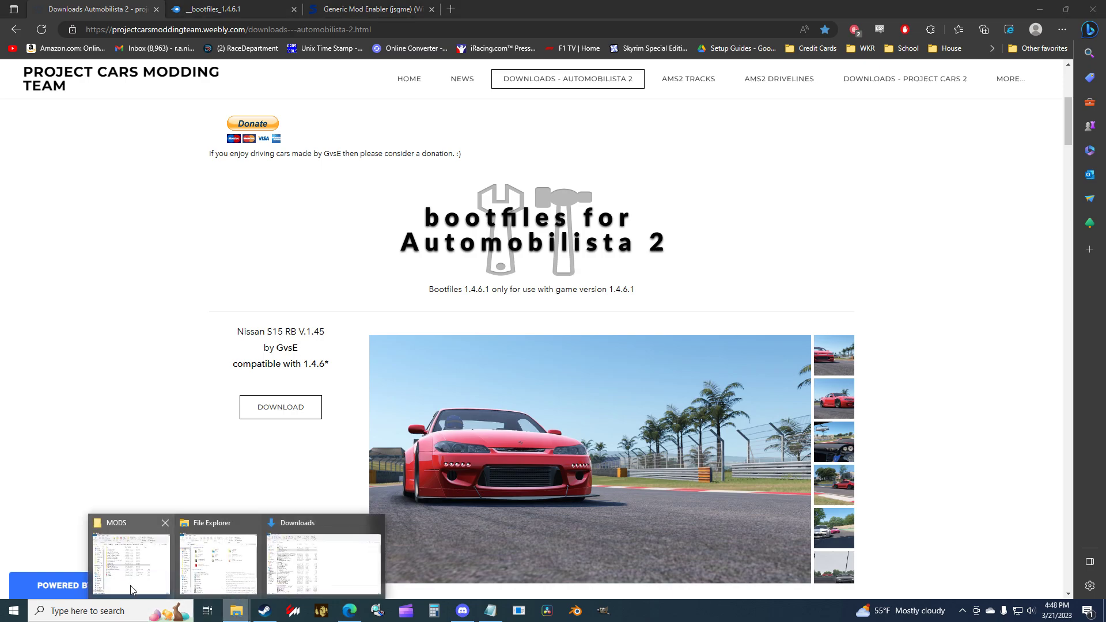
pyautogui.moveTo(173, 581)
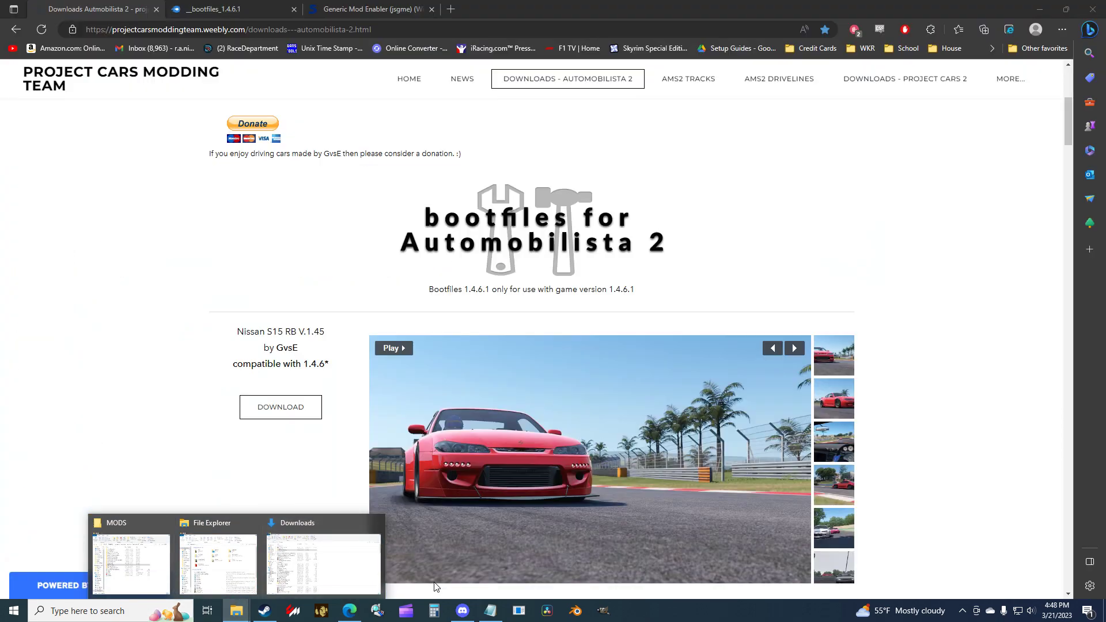
pyautogui.moveTo(350, 574)
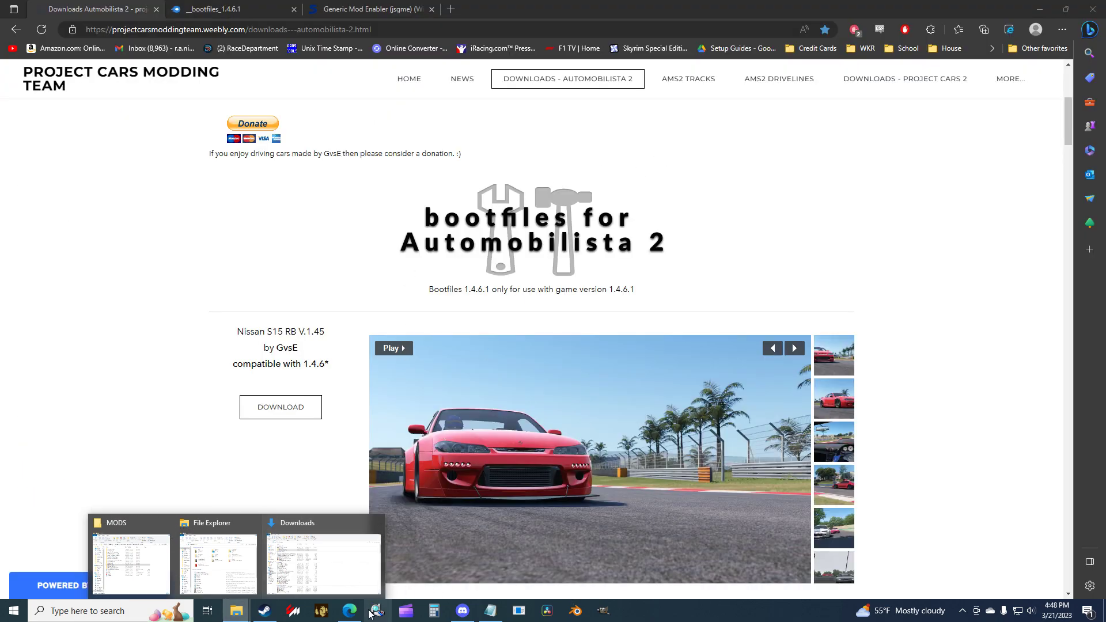
pyautogui.click(322, 564)
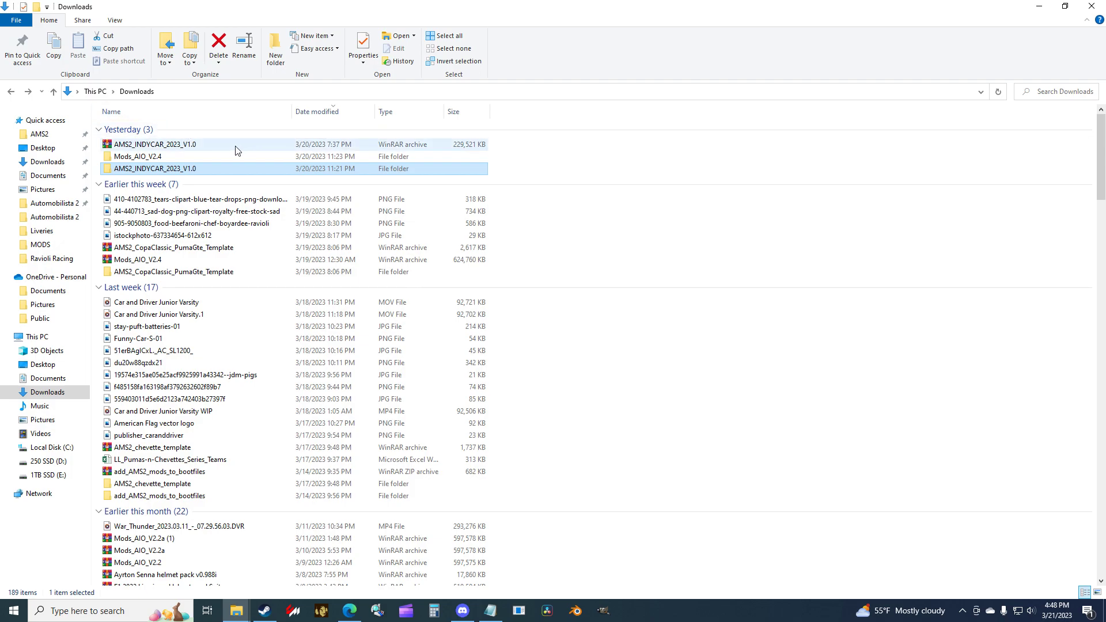
pyautogui.click(672, 224)
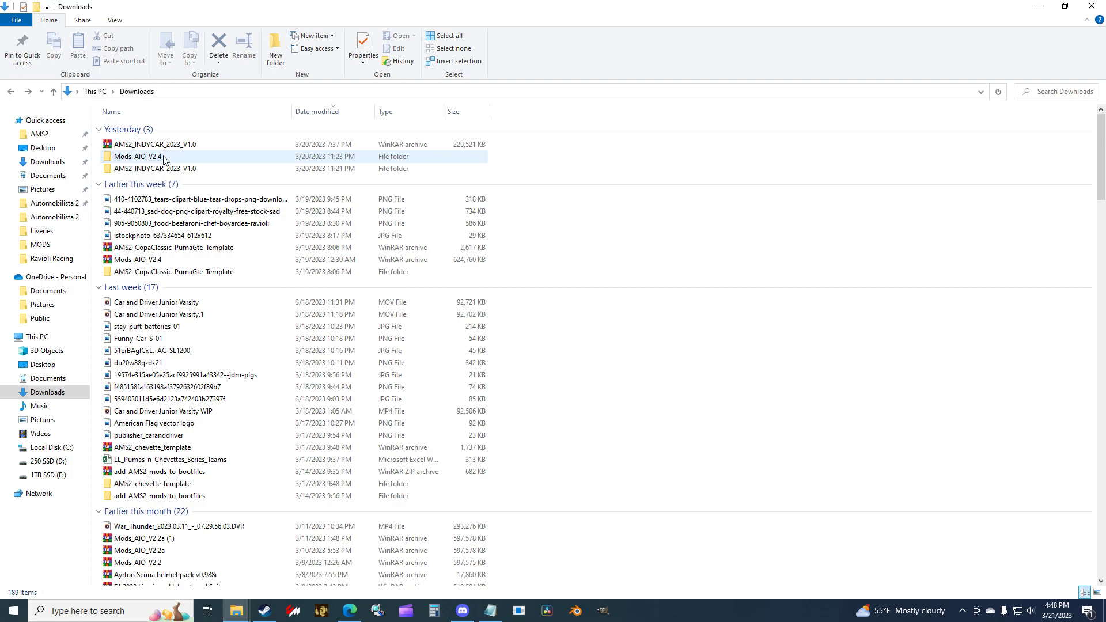
# Step: Examine the contents of the Mods_AIO_V2.4 folder and its Mods subfolder, and return to Downloads
pyautogui.doubleClick(133, 160)
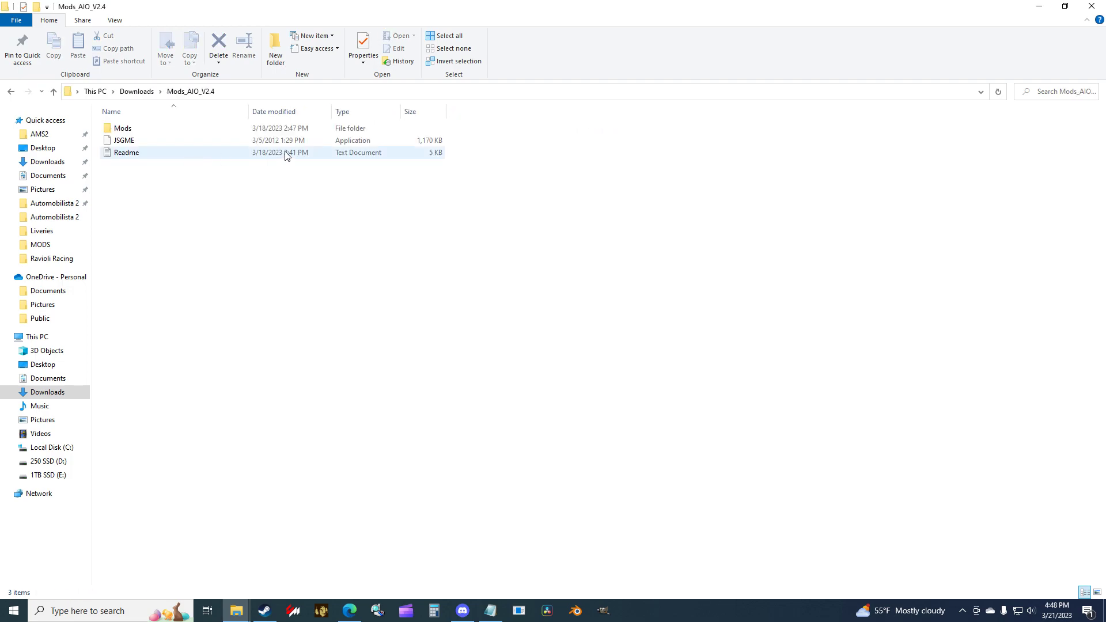
pyautogui.doubleClick(210, 129)
pyautogui.hotkey('alt', 'Left')
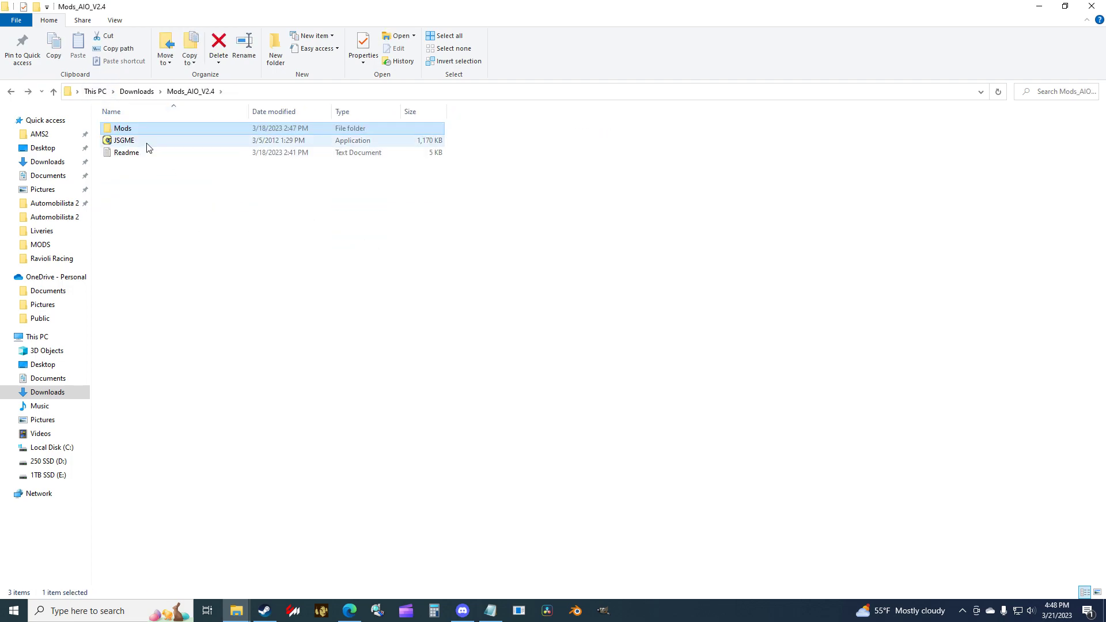
pyautogui.hotkey('alt', 'Left')
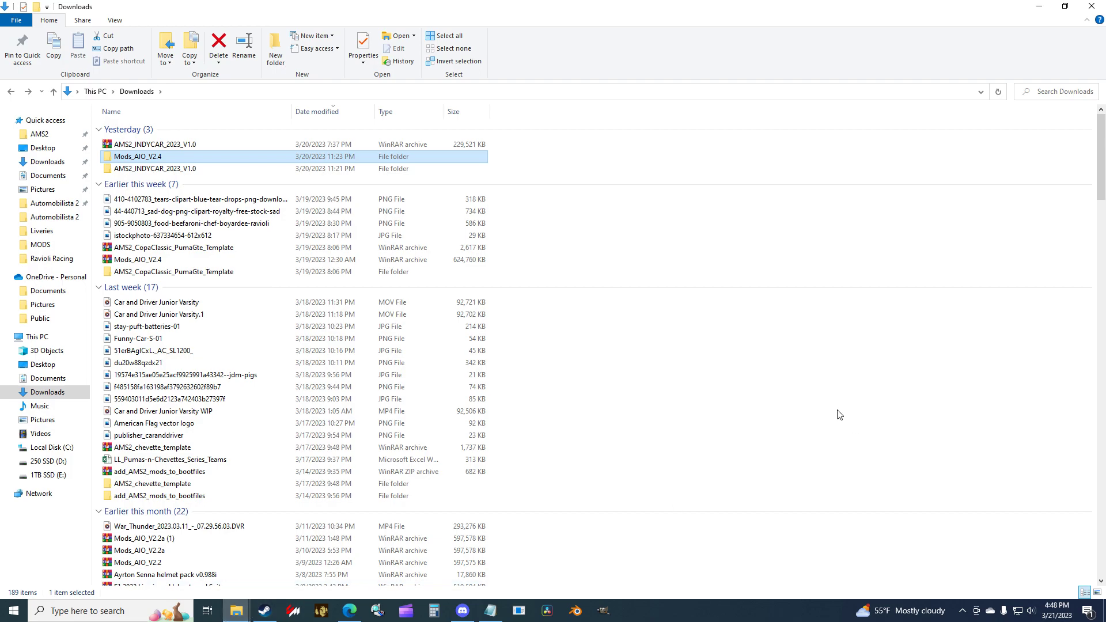
pyautogui.click(808, 393)
# Step: Bring up the MODS folder window, go up to the Automobilista 2 game folder and point out MODS there
pyautogui.click(242, 614)
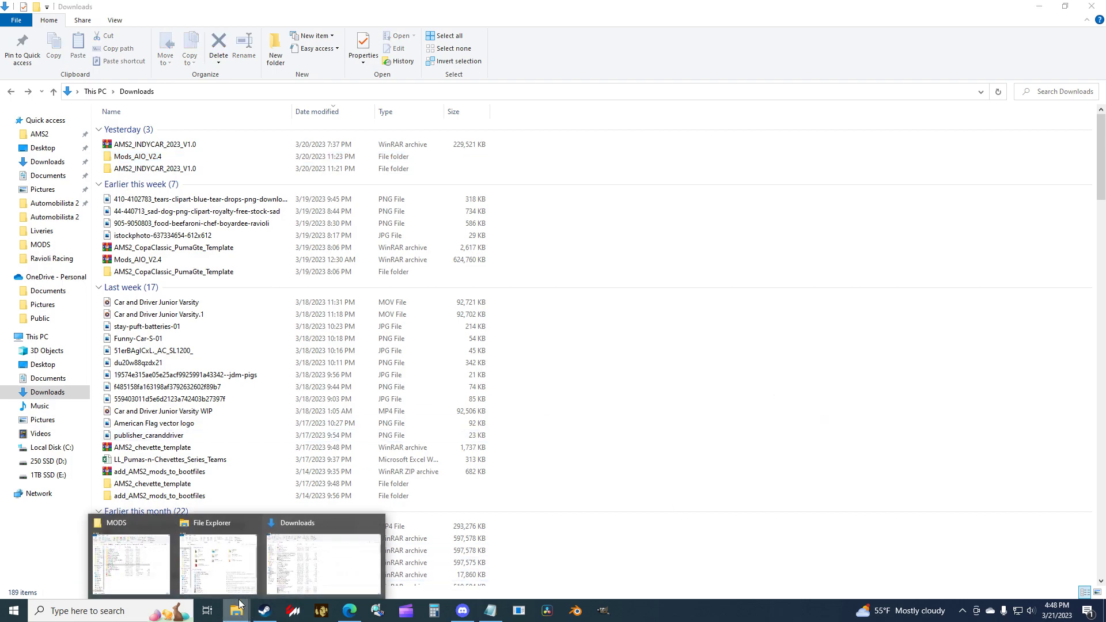
pyautogui.click(132, 569)
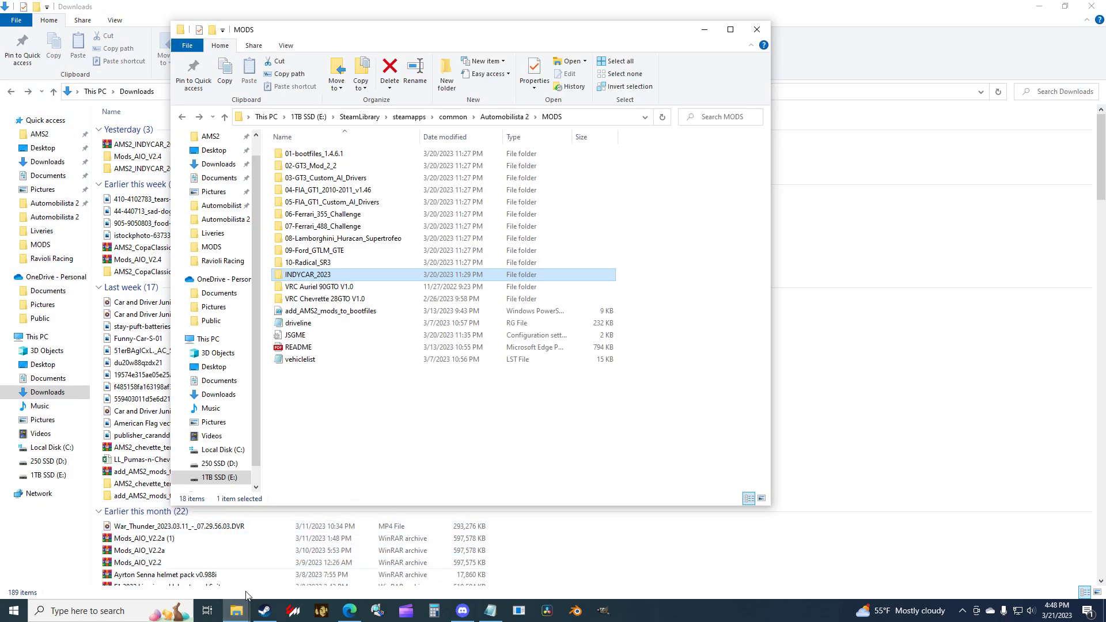
pyautogui.press('BackSpace')
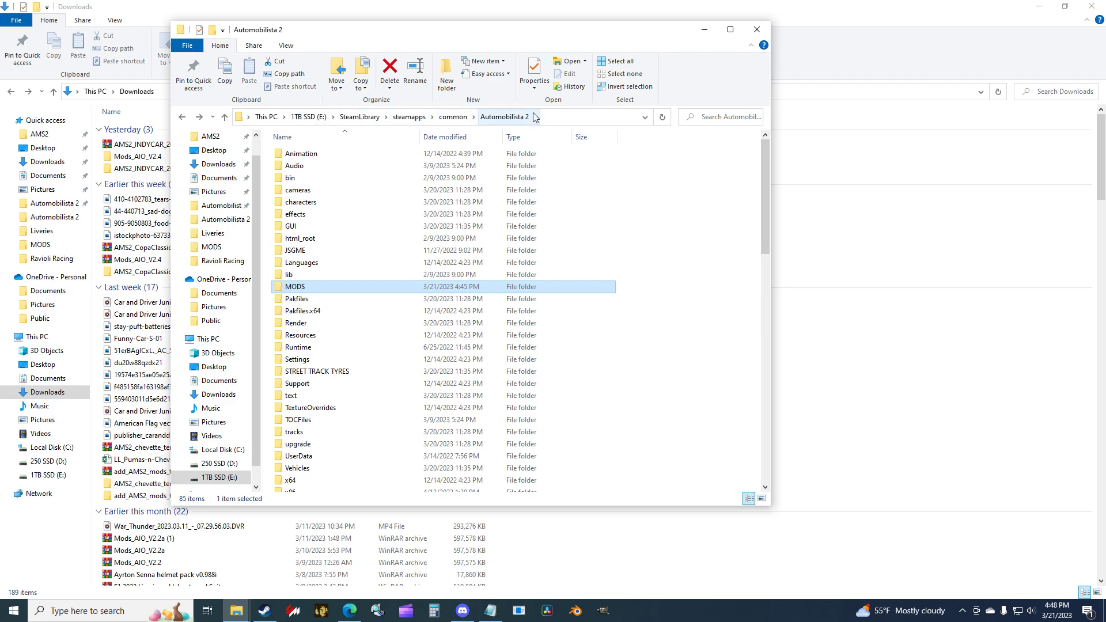
pyautogui.click(657, 272)
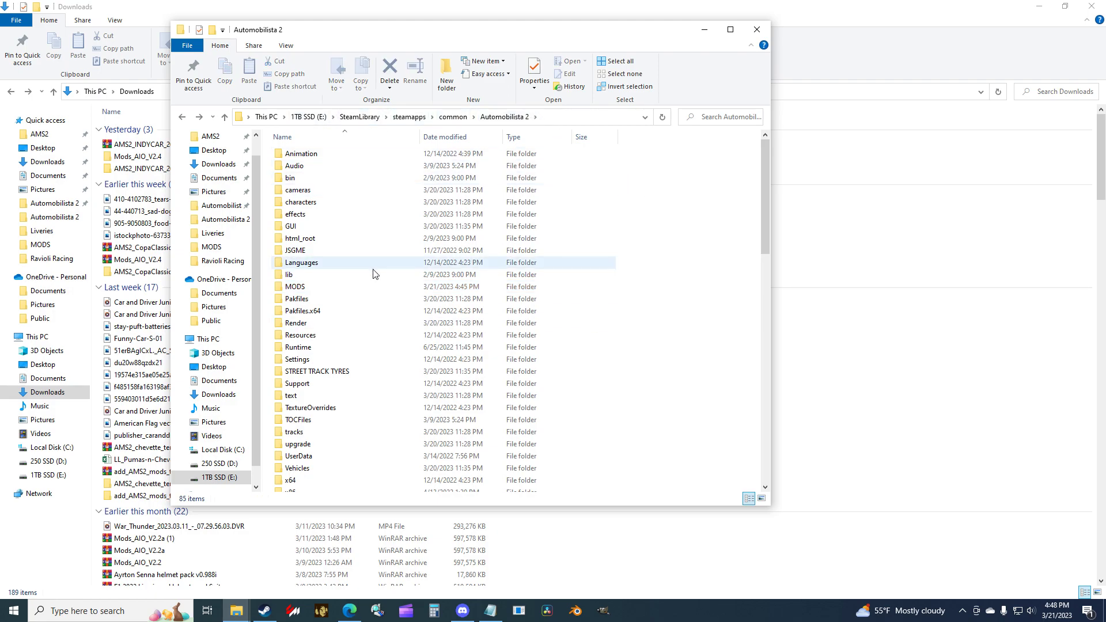
pyautogui.click(295, 286)
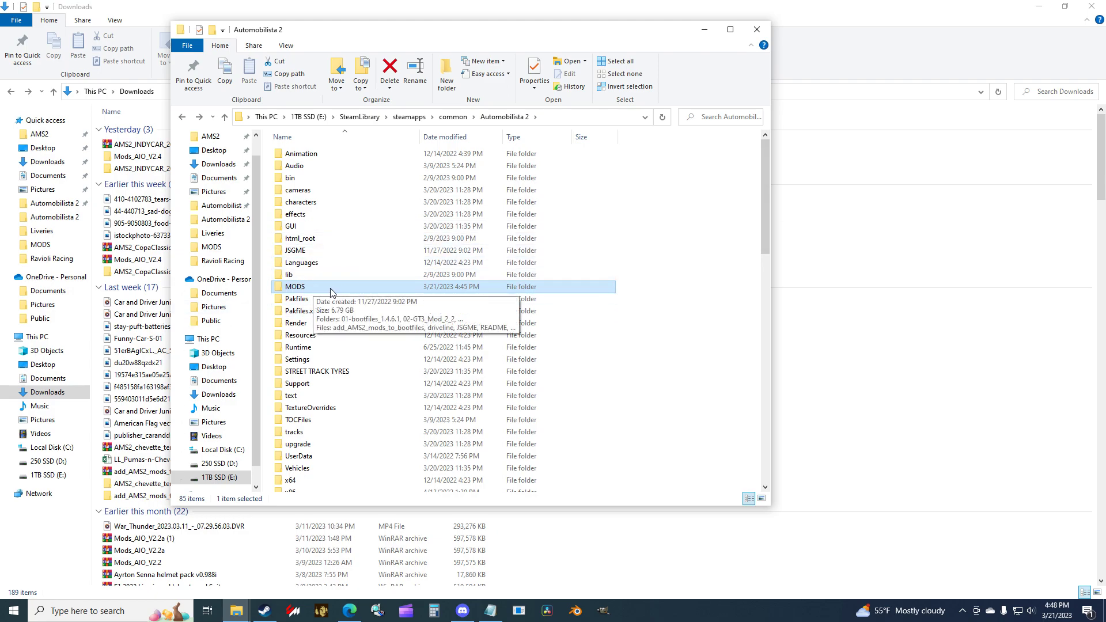
pyautogui.click(681, 374)
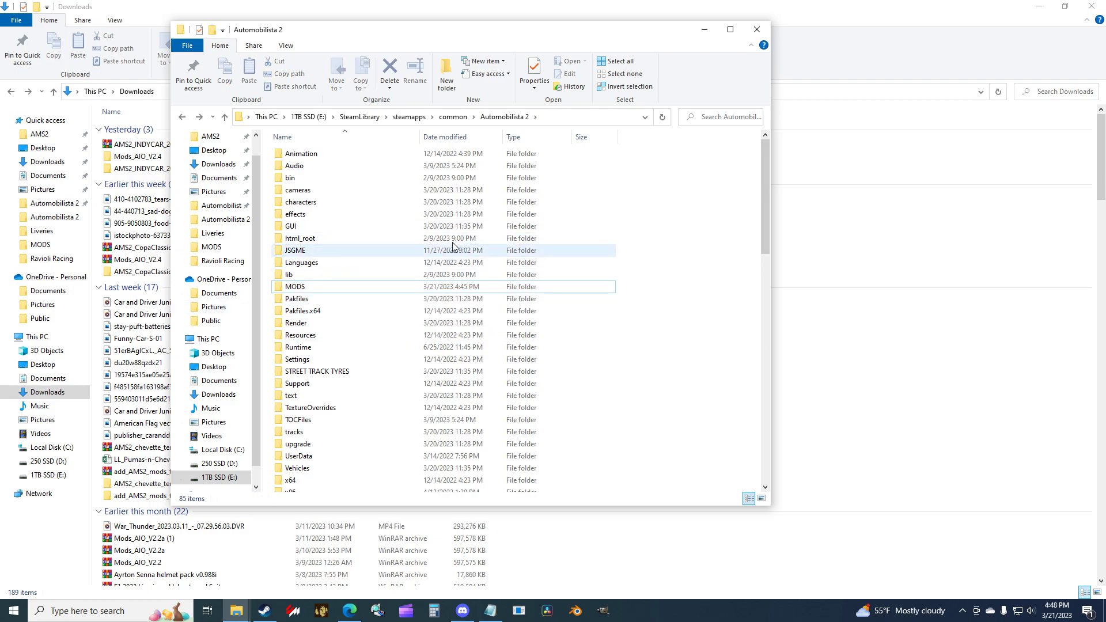
# Step: Locate the JSGME application among the files of the Automobilista 2 game folder
pyautogui.scroll(-1, 353, 297)
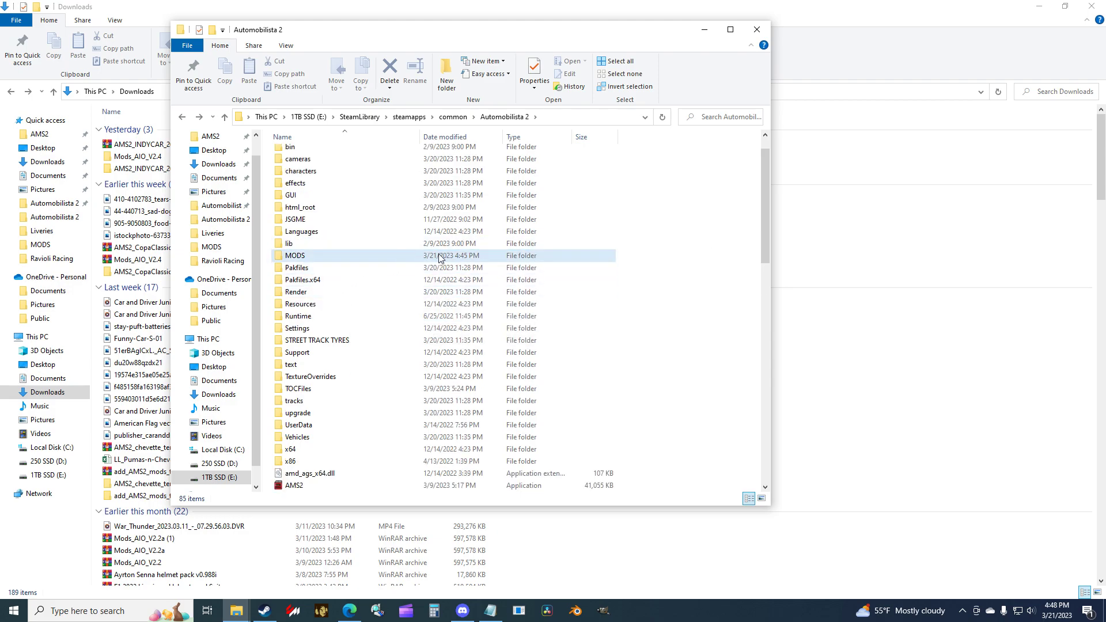
pyautogui.scroll(1, 553, 203)
pyautogui.scroll(-7, 329, 240)
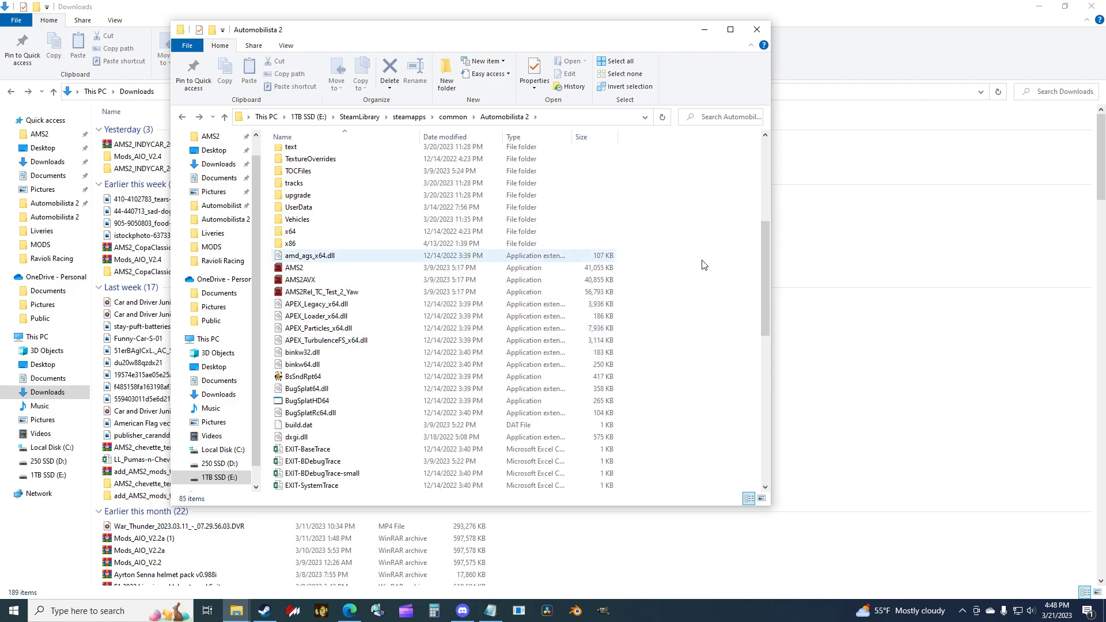
pyautogui.scroll(-3, 403, 316)
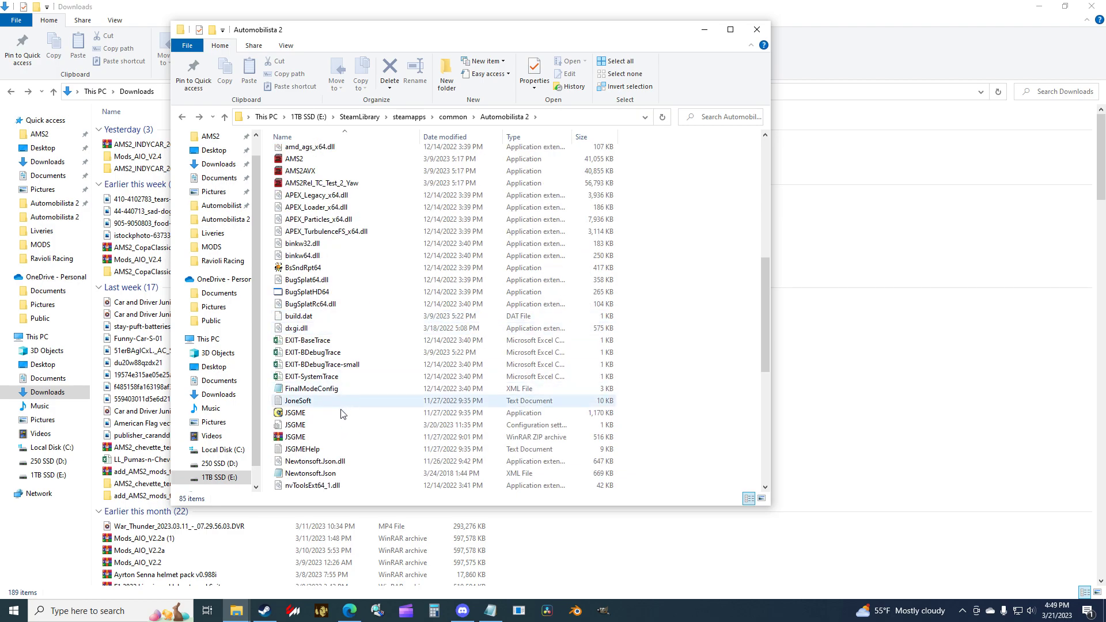
pyautogui.click(325, 413)
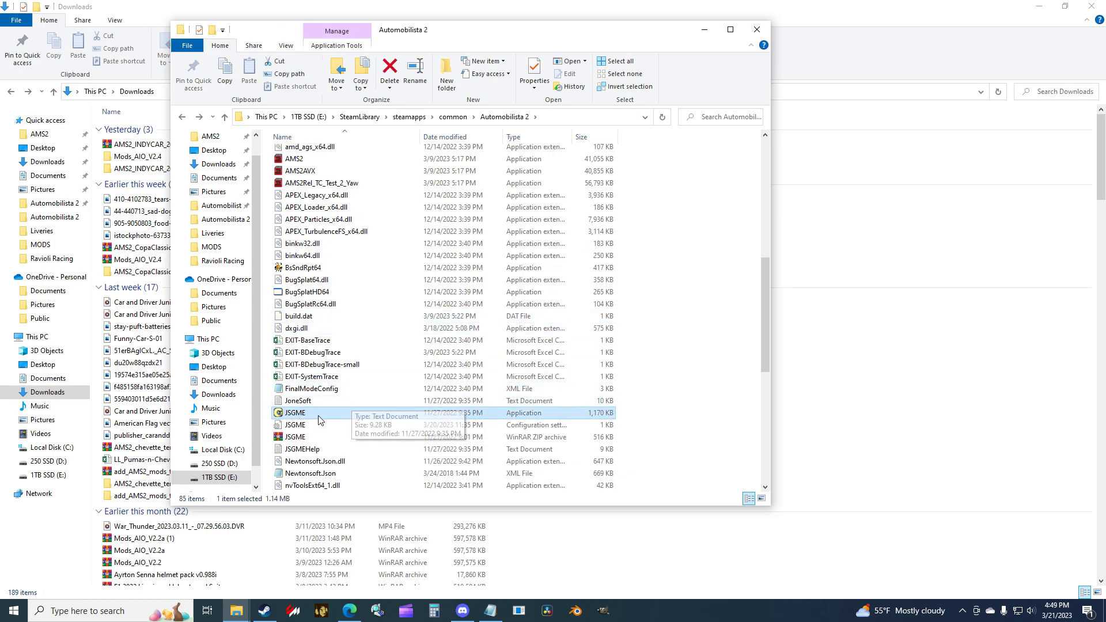
pyautogui.scroll(3, 322, 420)
pyautogui.scroll(1, 320, 419)
pyautogui.scroll(-2, 345, 438)
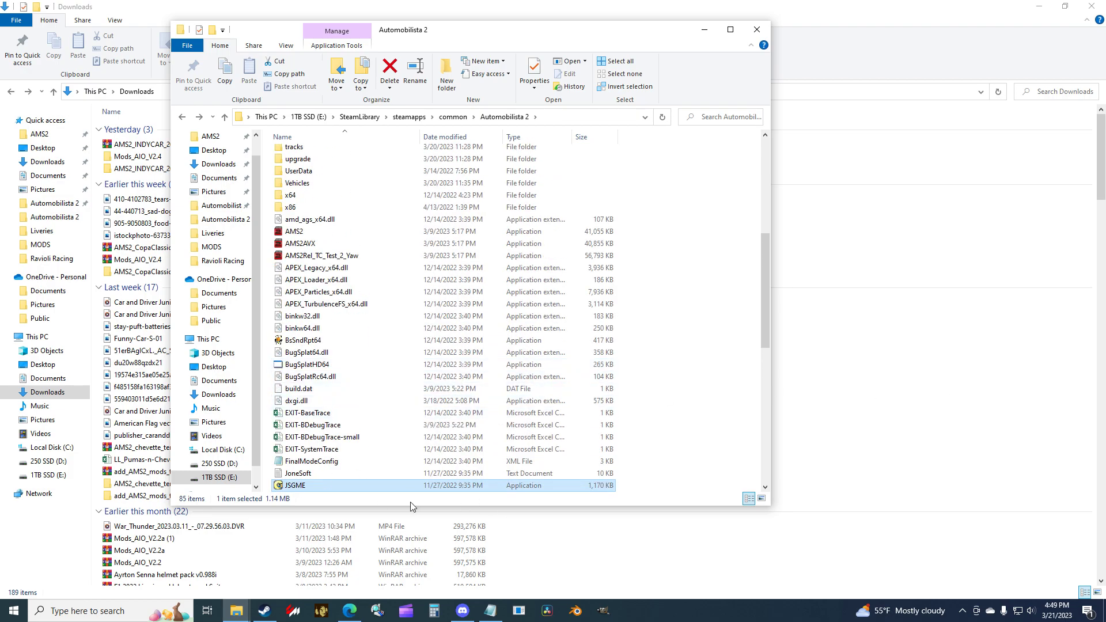
pyautogui.scroll(-3, 412, 570)
pyautogui.scroll(5, 348, 224)
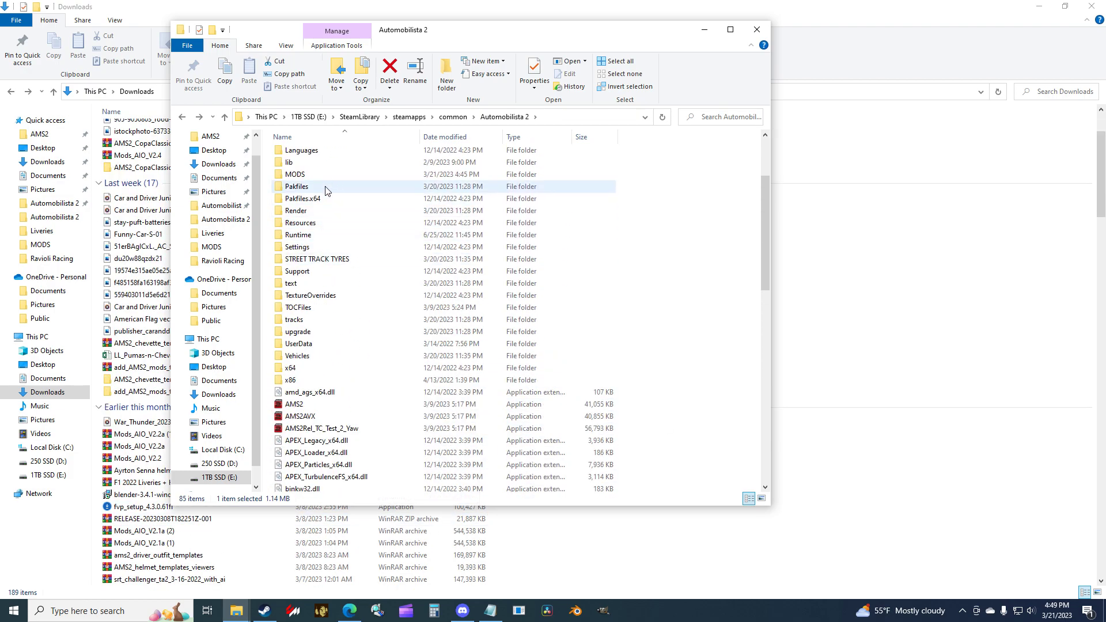
pyautogui.scroll(-5, 357, 311)
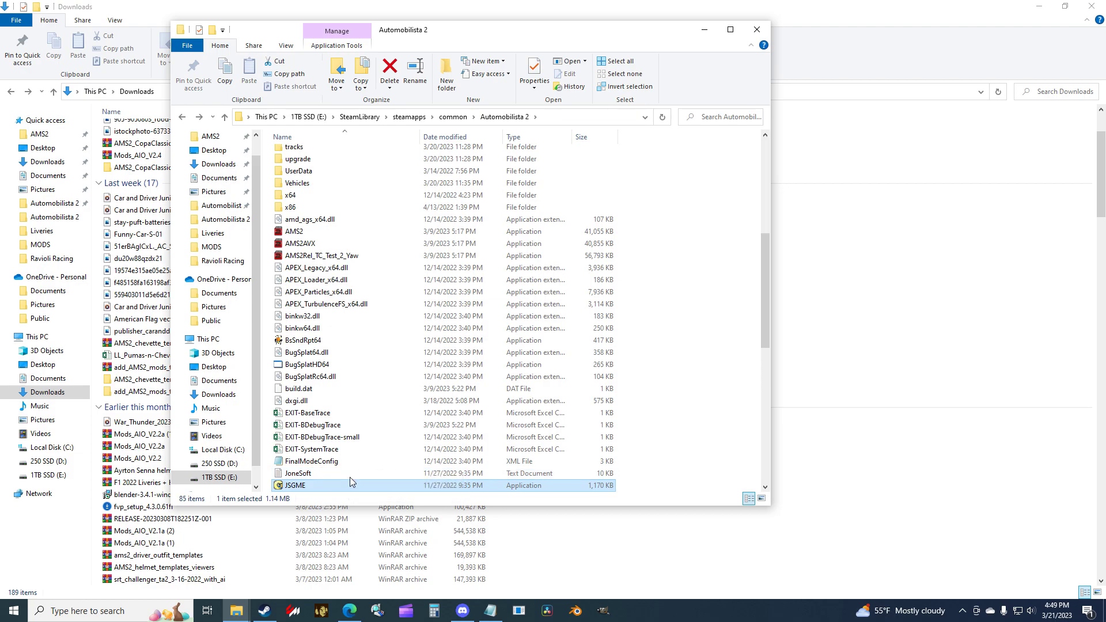
pyautogui.scroll(8, 337, 484)
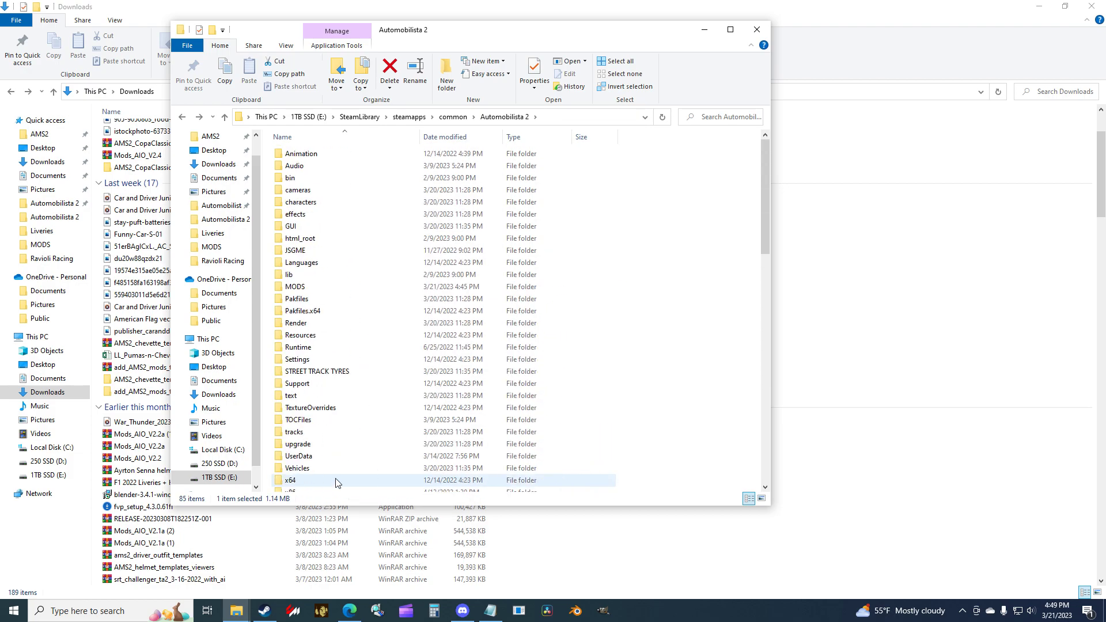
# Step: Open the game's MODS folder and point out the 01-bootfiles_1.4.6.1 folder and the mod folders below it
pyautogui.doubleClick(367, 281)
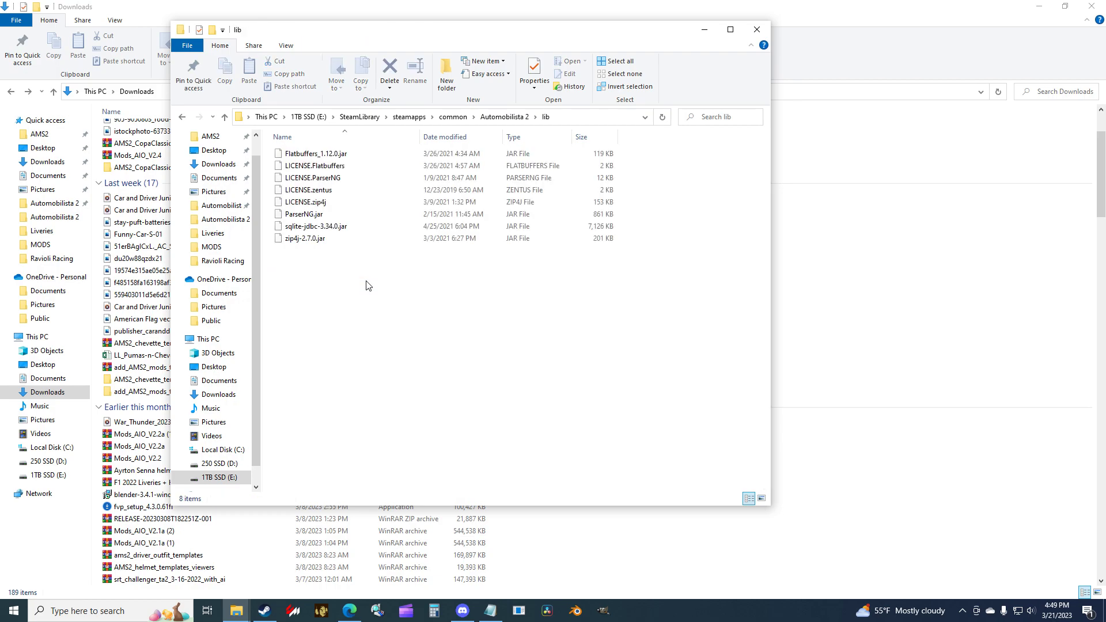
pyautogui.press('BackSpace')
pyautogui.doubleClick(322, 292)
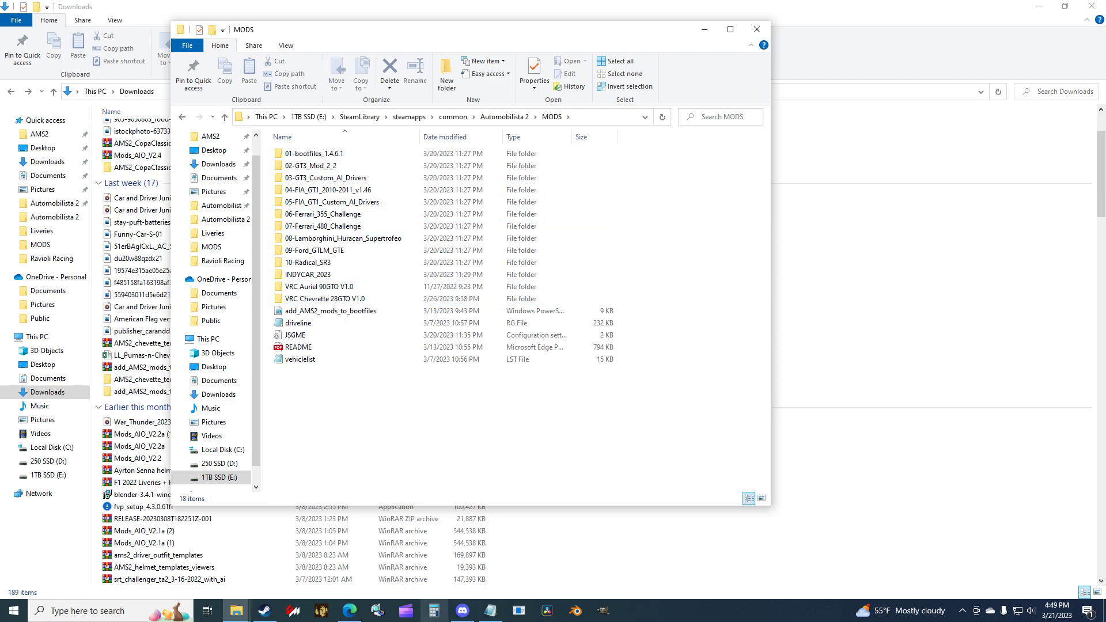
pyautogui.click(316, 154)
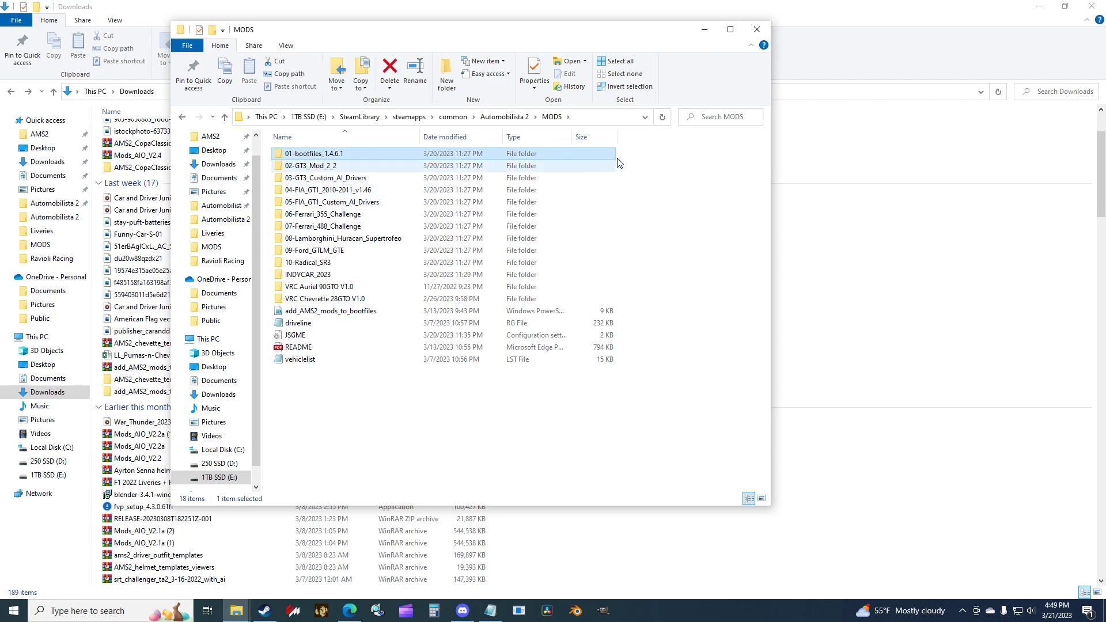
pyautogui.moveTo(674, 169); pyautogui.dragTo(355, 304)
pyautogui.click(504, 447)
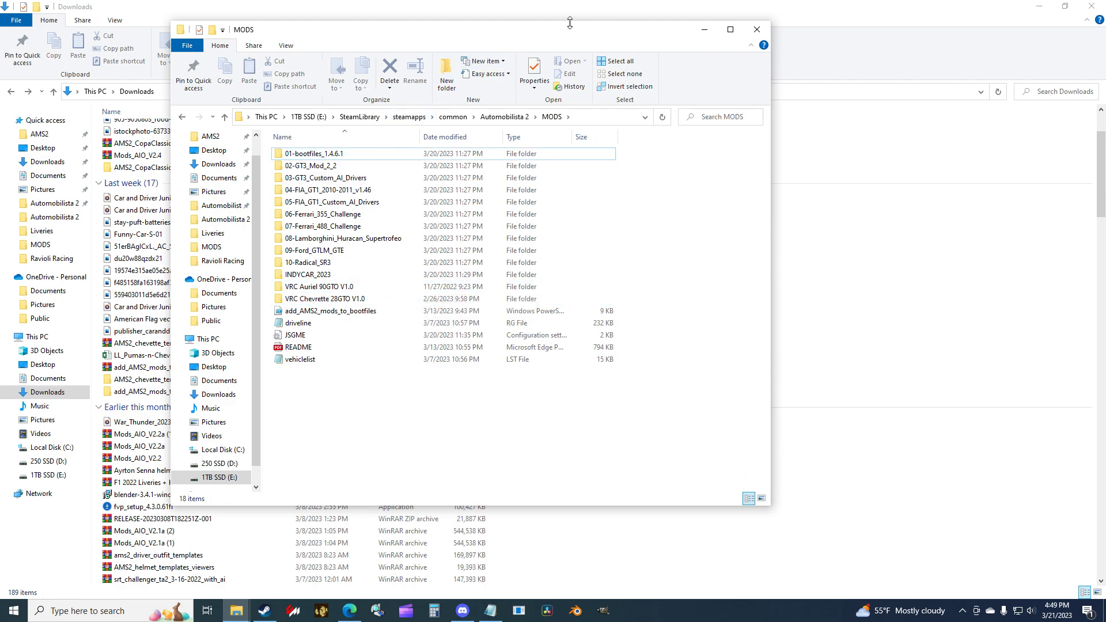
# Step: Move the MODS window clear of Downloads and open the extracted AMS2_INDYCAR_2023_V1.0 folder to examine its contents
pyautogui.moveTo(568, 32); pyautogui.dragTo(739, 75)
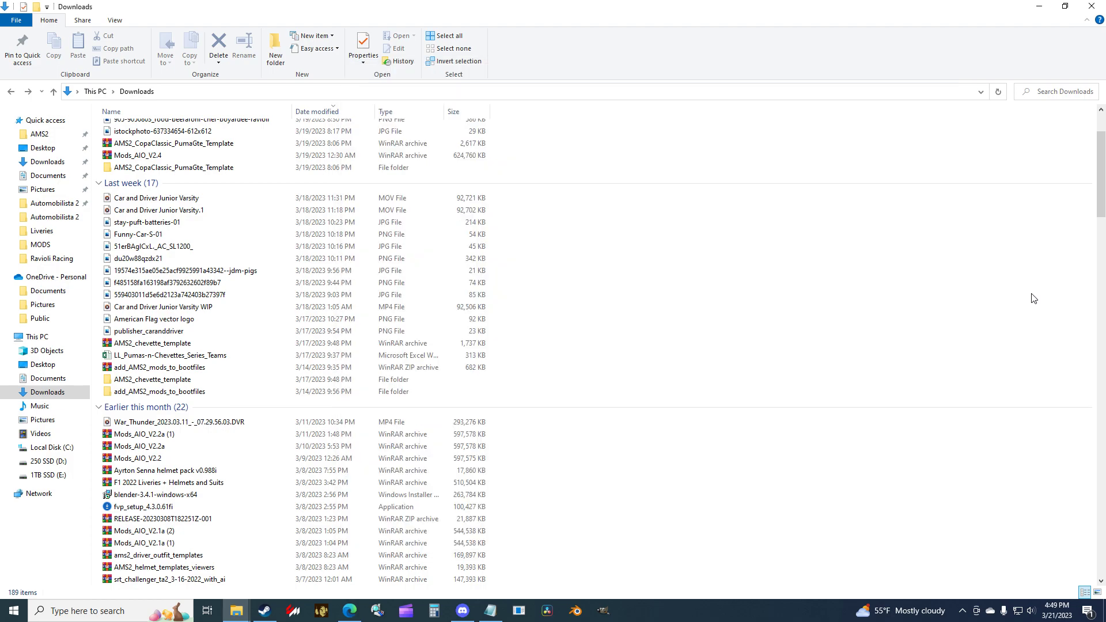
pyautogui.click(1046, 292)
pyautogui.scroll(3, 259, 167)
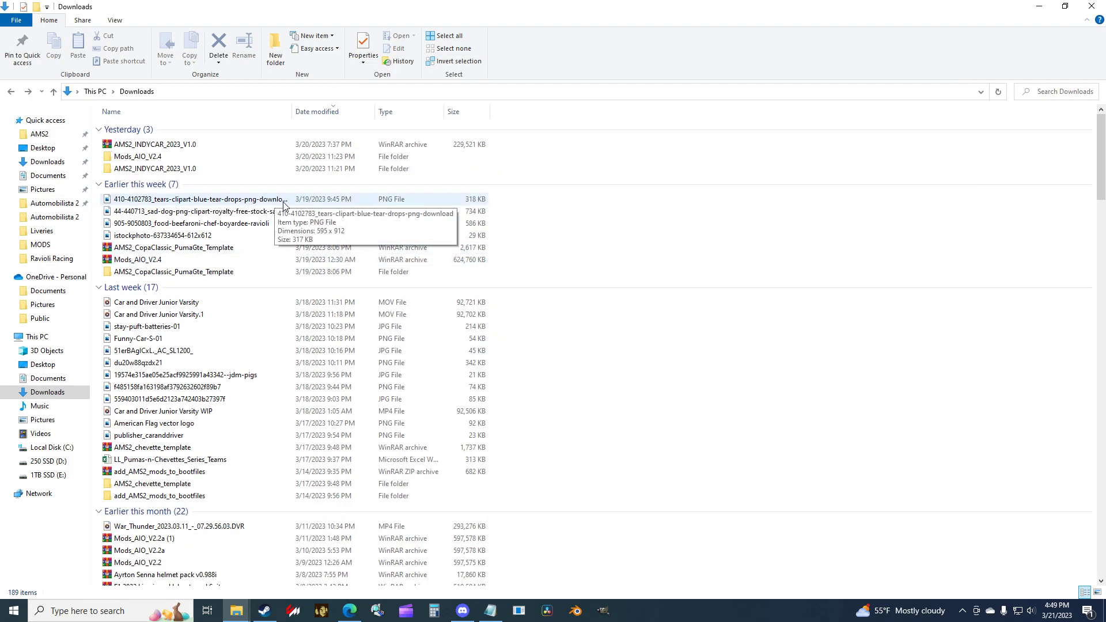
pyautogui.doubleClick(138, 169)
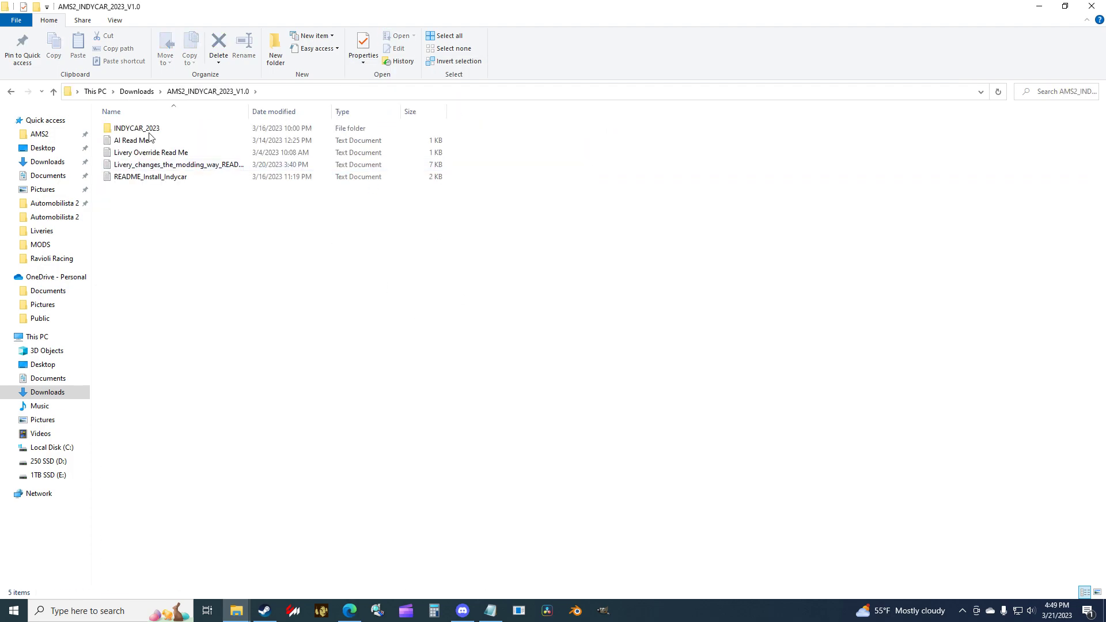
pyautogui.press('Down')
pyautogui.click(170, 195)
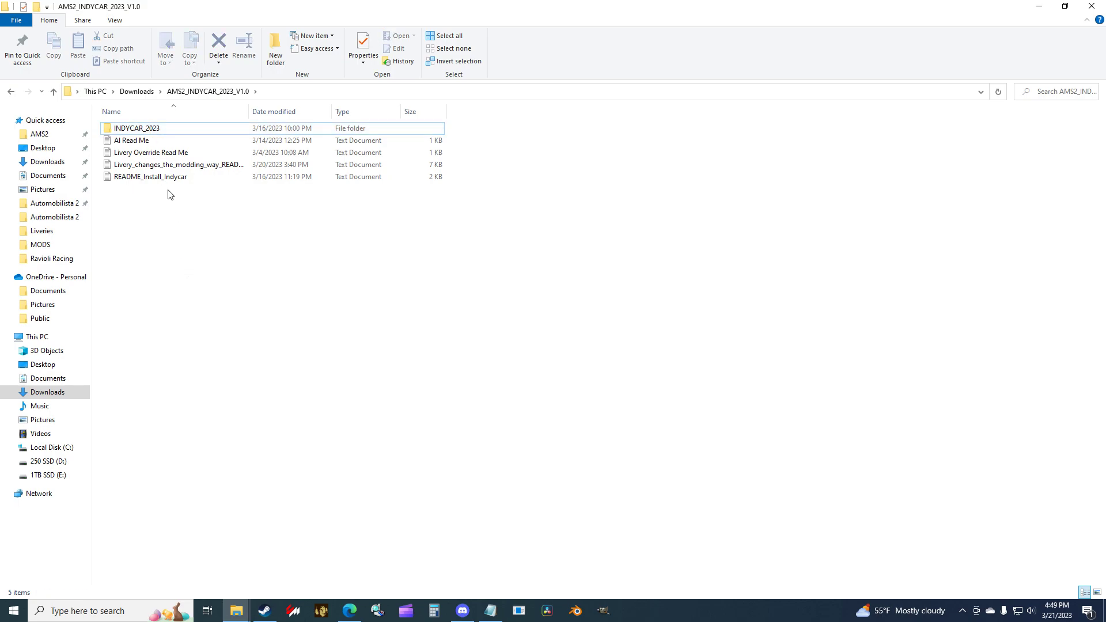
# Step: Point out the INDYCAR_2023 folder in the extracted download and bring up the game's MODS folder window alongside it
pyautogui.click(151, 128)
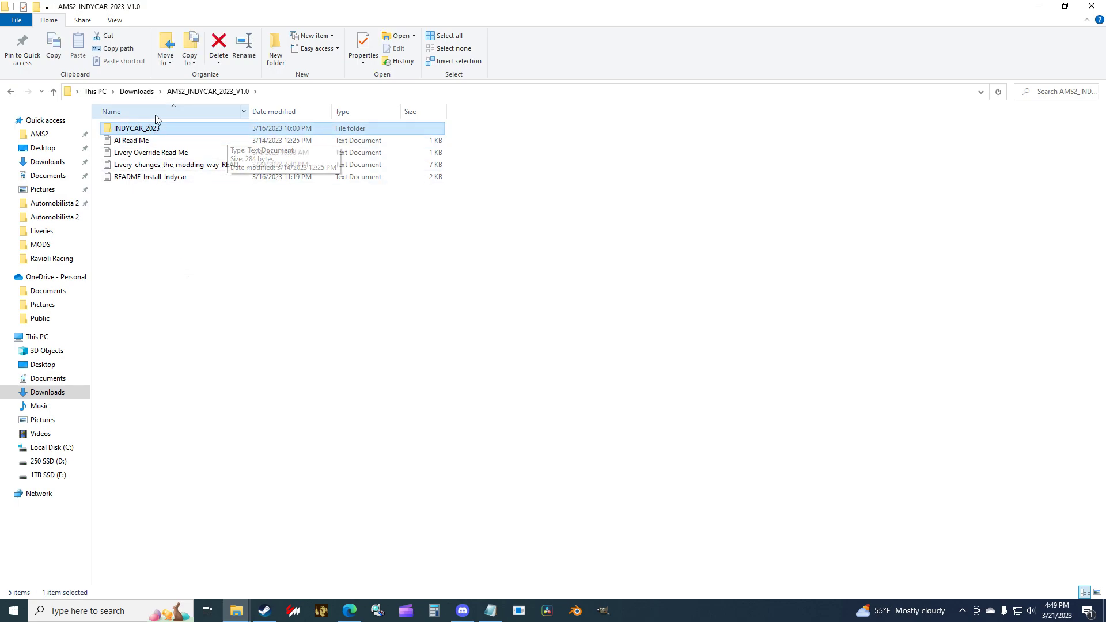
pyautogui.moveTo(236, 610)
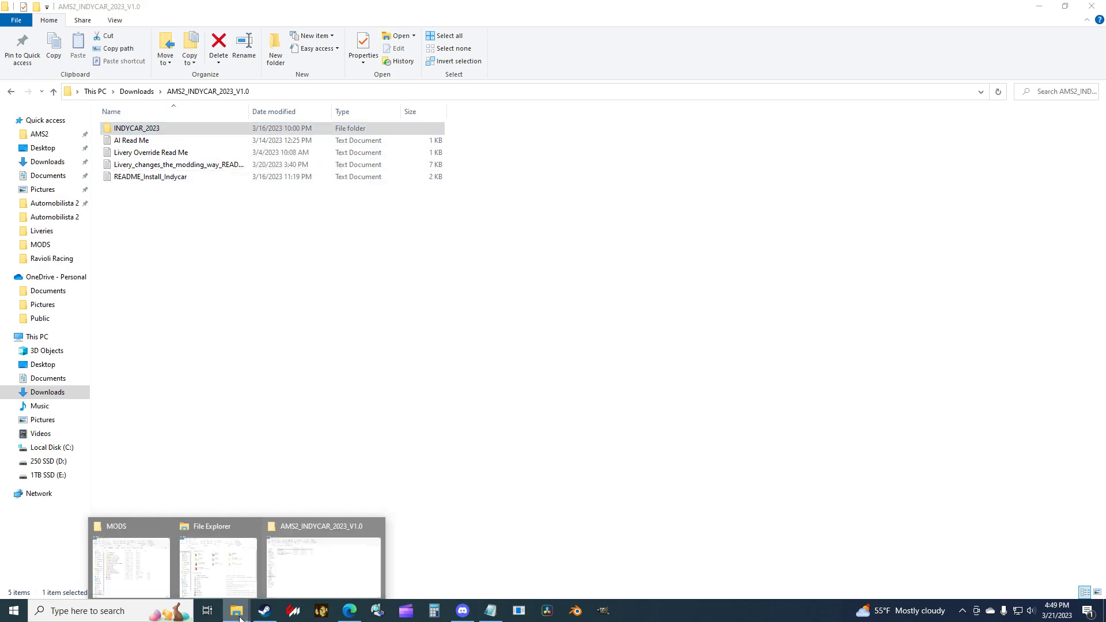
pyautogui.click(231, 582)
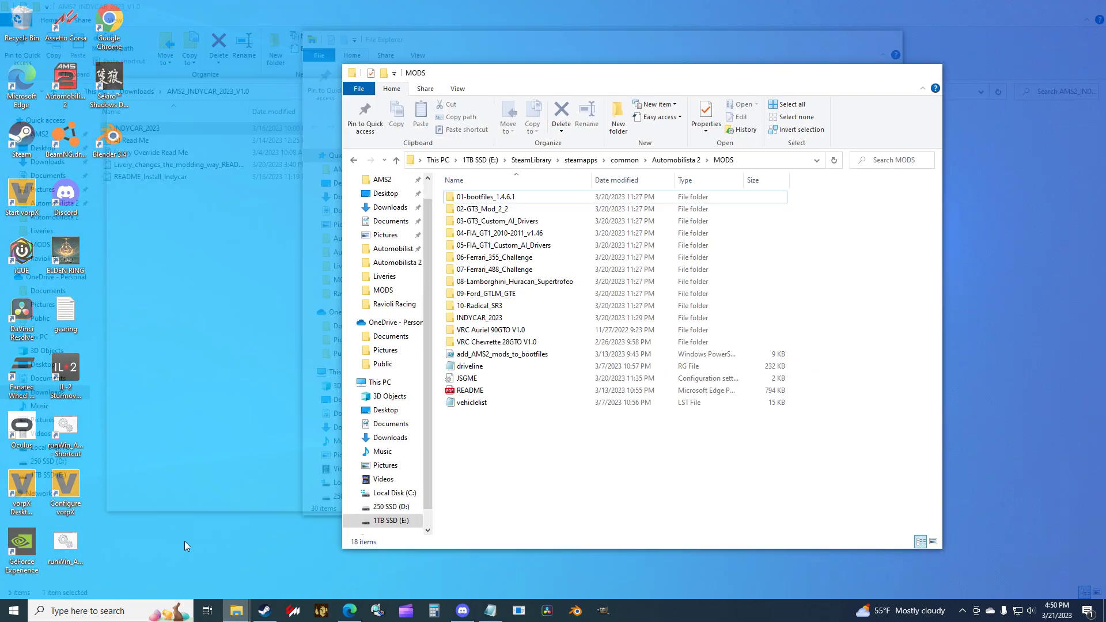
pyautogui.click(184, 544)
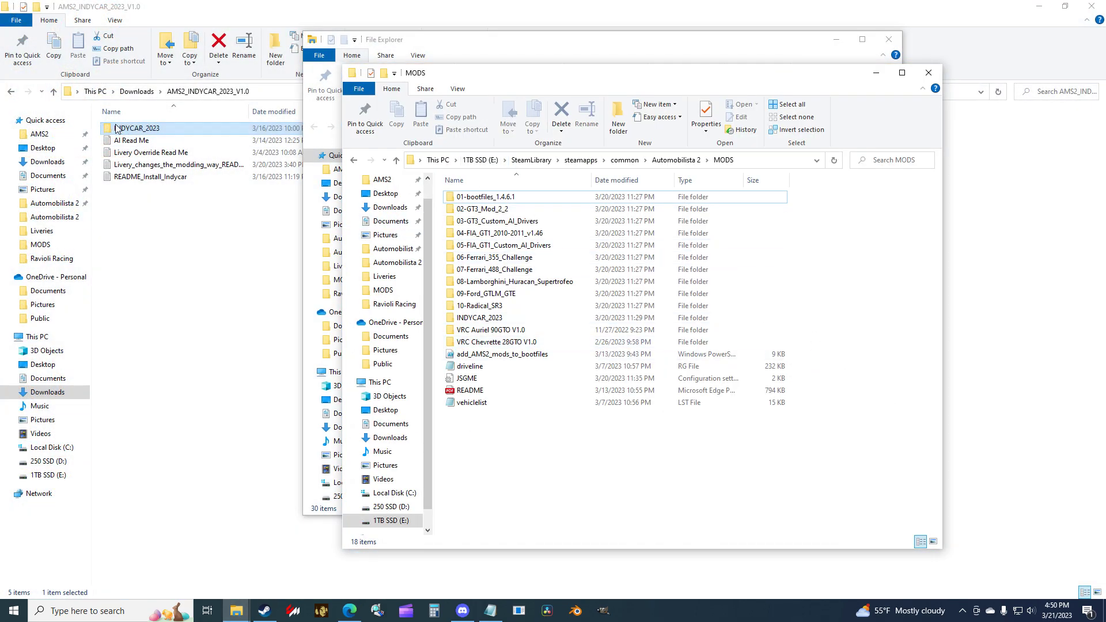
# Step: Open the INDYCAR_2023 folder inside MODS to examine its subfolders and return to the MODS folder
pyautogui.click(494, 319)
pyautogui.doubleClick(493, 318)
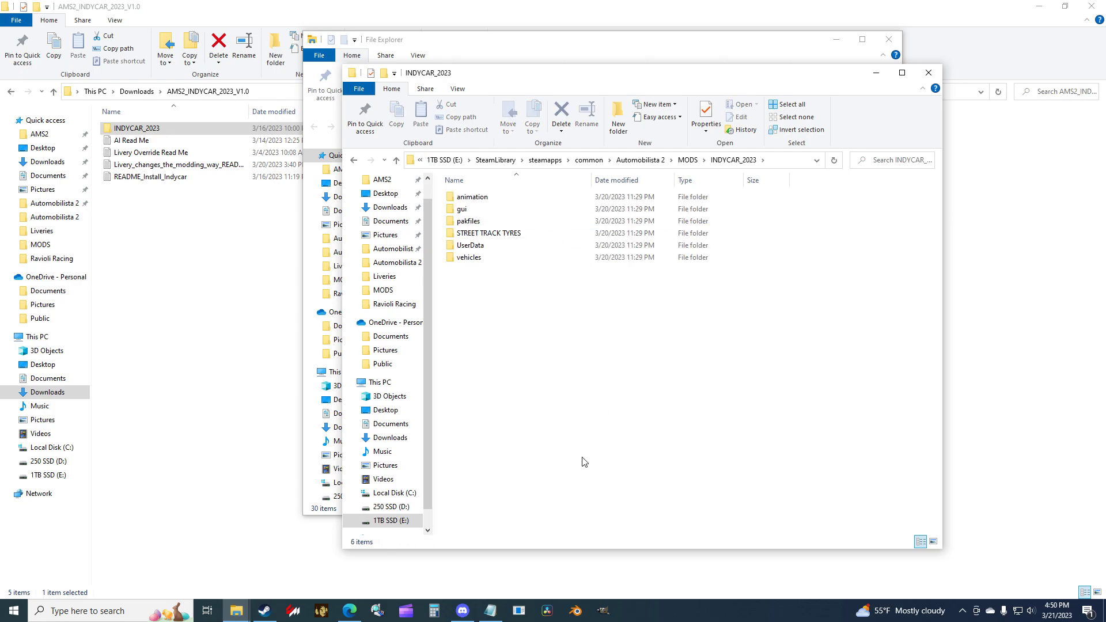
pyautogui.hotkey('alt', 'Left')
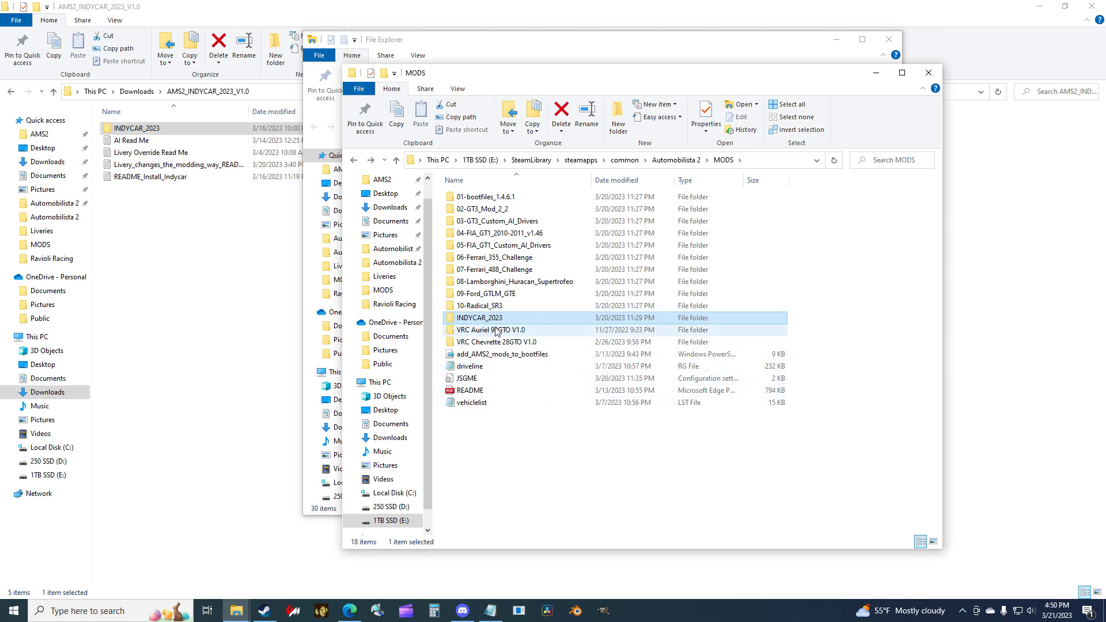
pyautogui.click(578, 501)
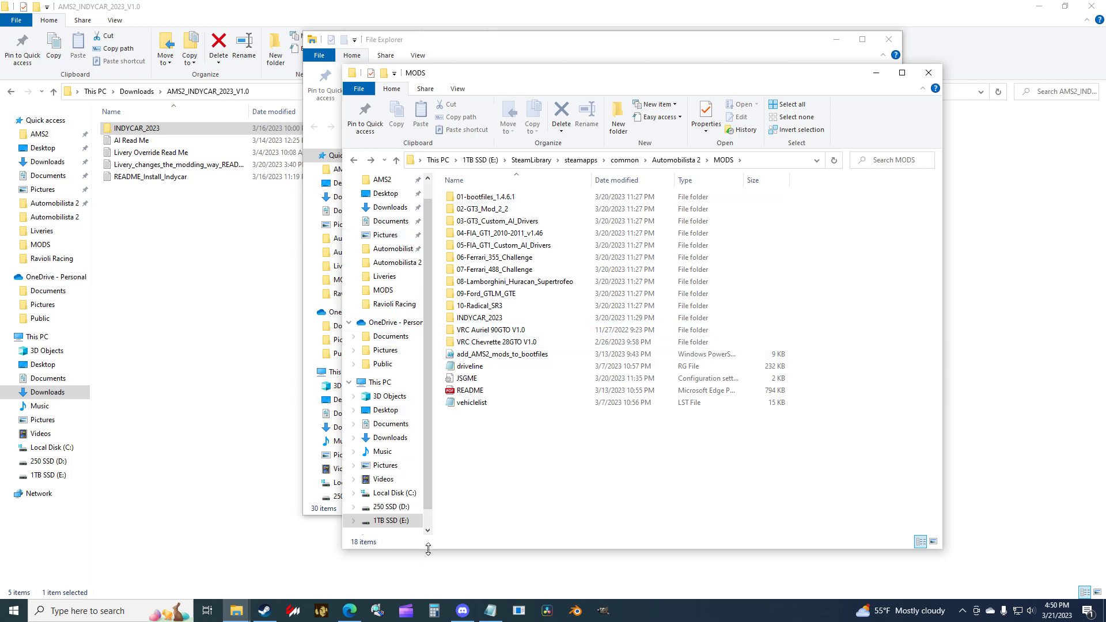
# Step: Point out the driveline and vehiclelist files in the MODS folder
pyautogui.click(469, 366)
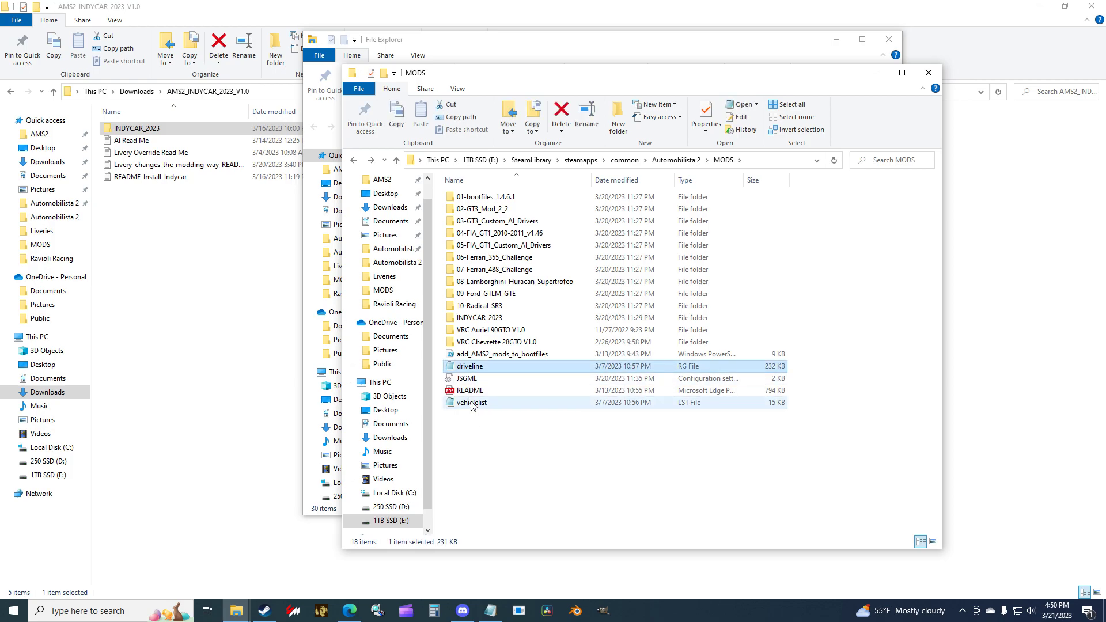
pyautogui.click(488, 403)
pyautogui.click(540, 494)
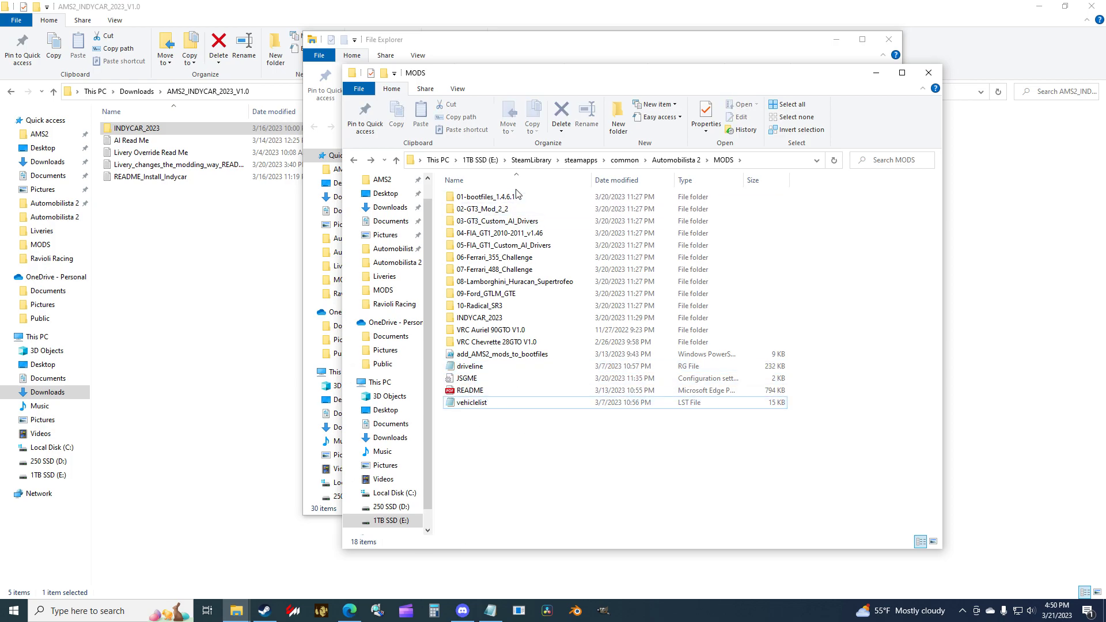
# Step: Open the vehiclelist file from the vehicles folder of 01-bootfiles_1.4.6.1
pyautogui.doubleClick(503, 198)
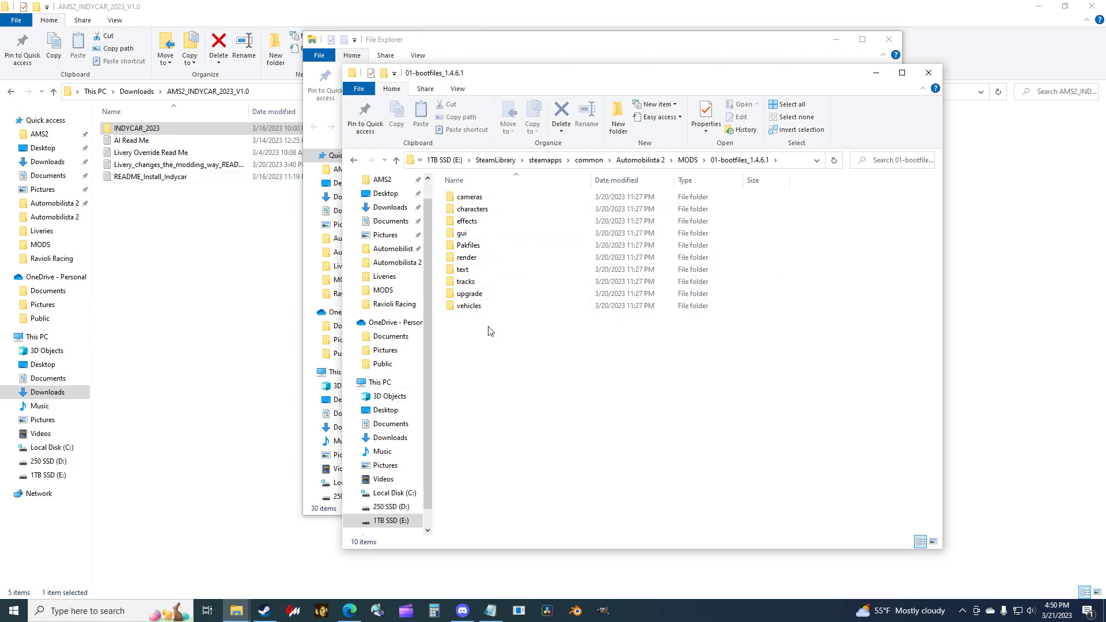
pyautogui.doubleClick(493, 306)
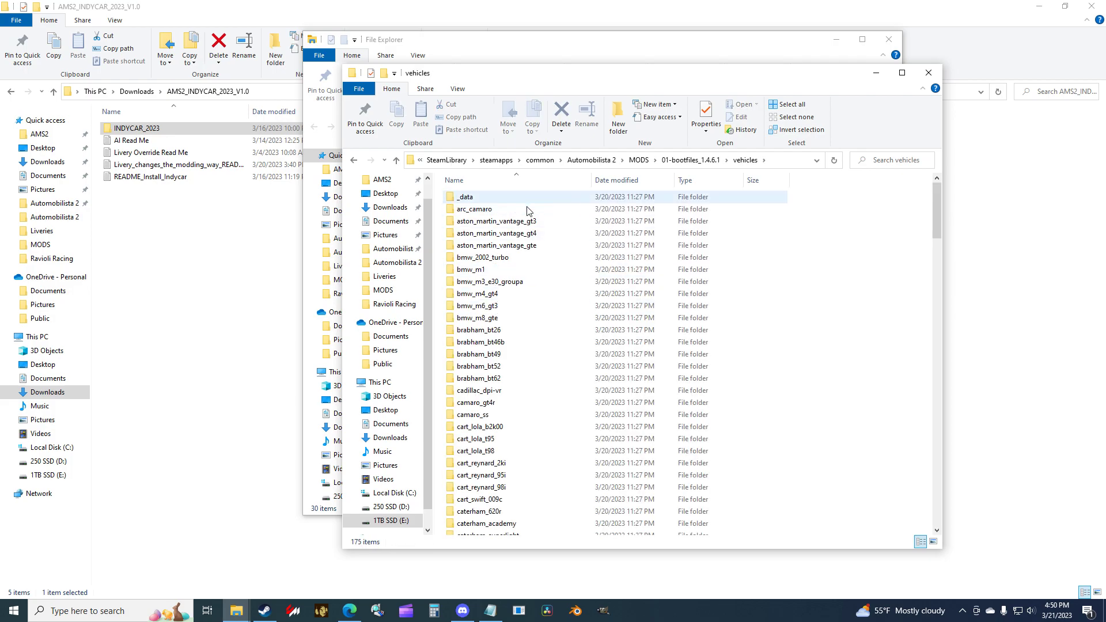
pyautogui.scroll(-20, 493, 307)
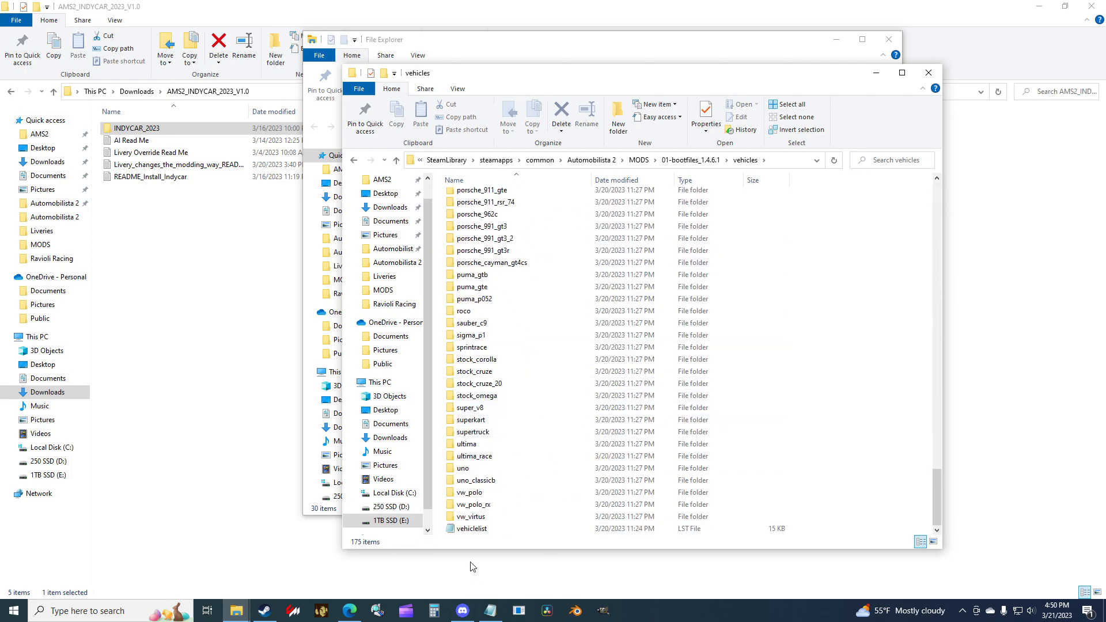
pyautogui.doubleClick(476, 529)
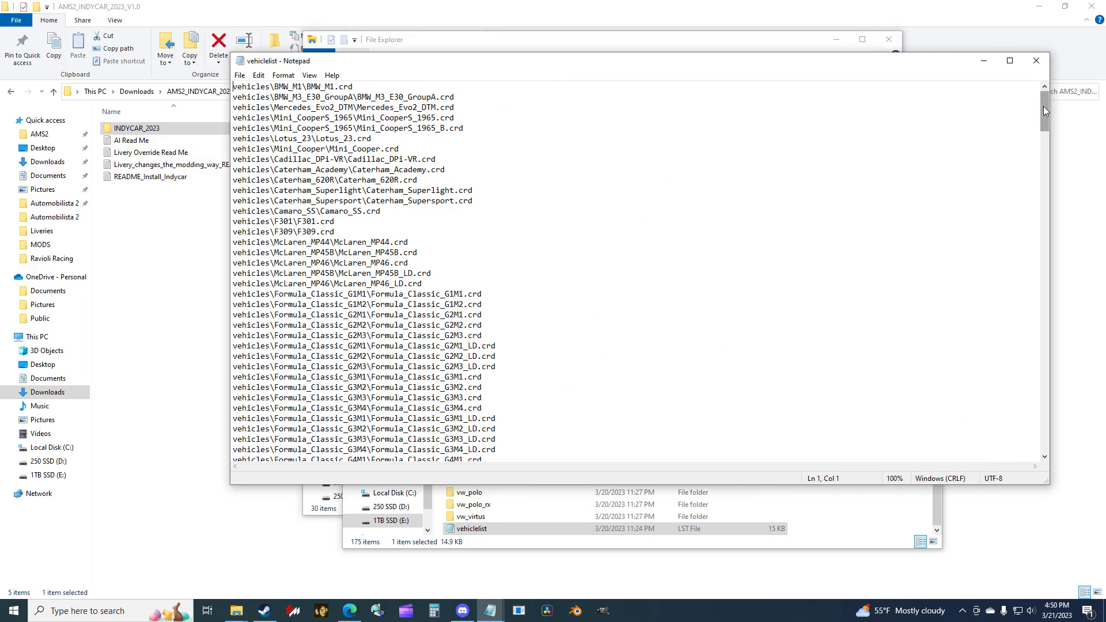
# Step: Highlight the mod entries from vrc_chevrette to IR-18_2023_Team_Penske at the end of vehiclelist
pyautogui.moveTo(1042, 106); pyautogui.dragTo(1057, 475)
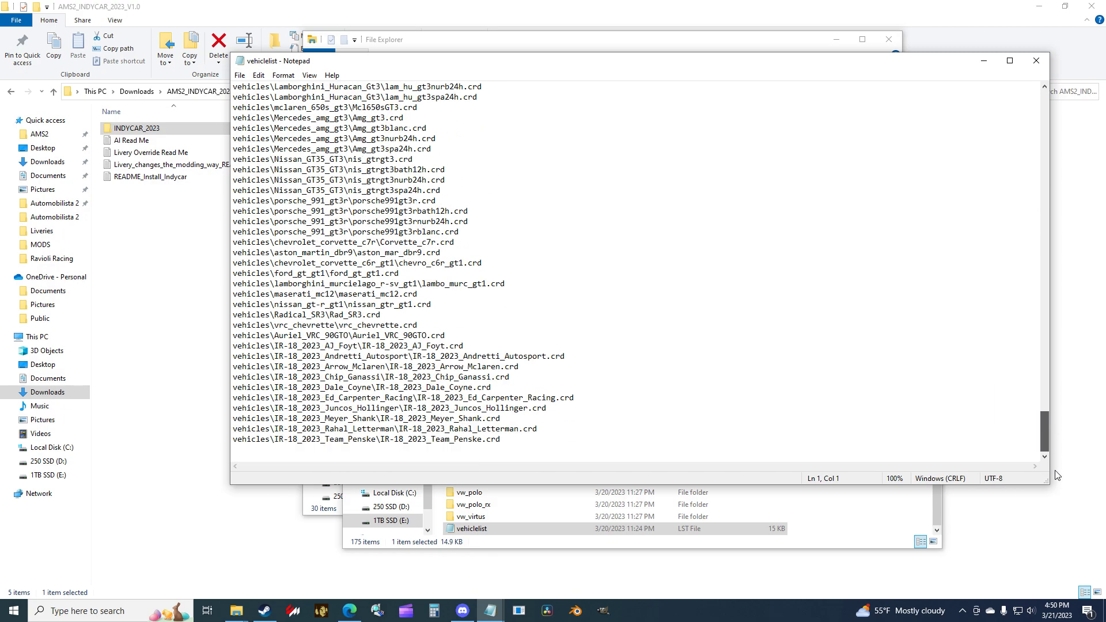
pyautogui.moveTo(521, 446); pyautogui.dragTo(74, 332)
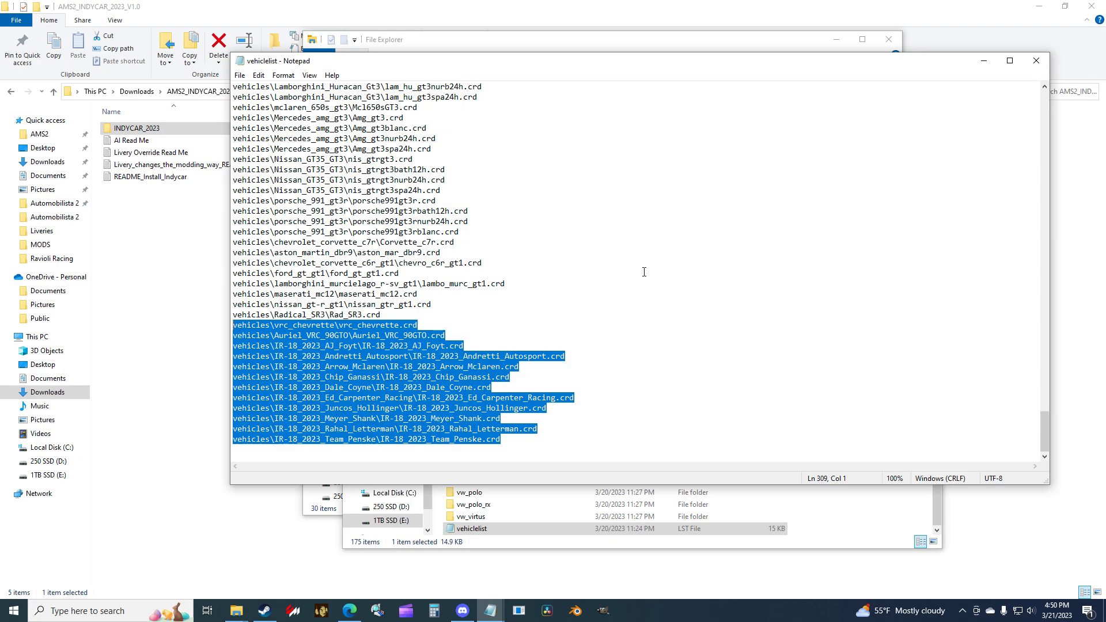
pyautogui.moveTo(628, 65); pyautogui.dragTo(604, 71)
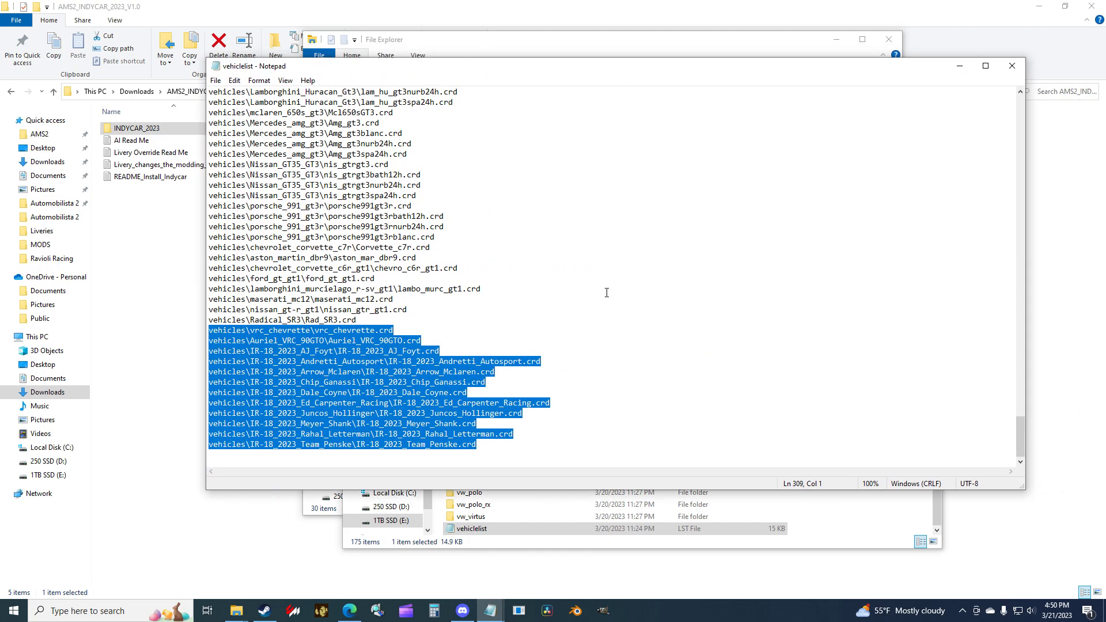
pyautogui.click(650, 308)
# Step: Review the stock vehicle entries in vehiclelist and return to the mod entries at its end
pyautogui.scroll(20, 519, 225)
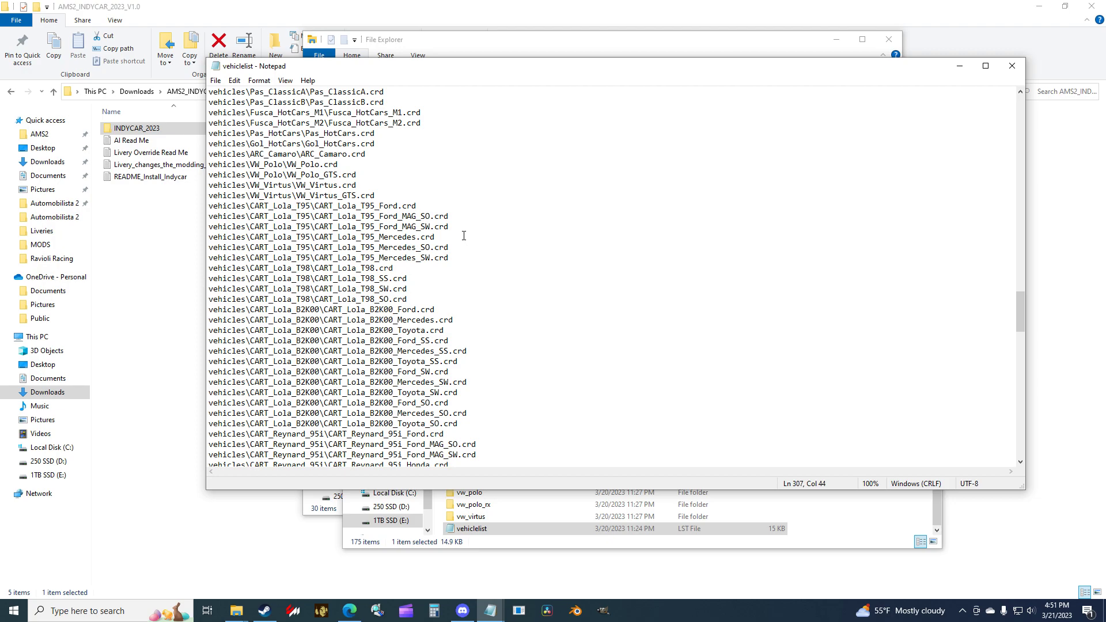
pyautogui.scroll(-19, 712, 335)
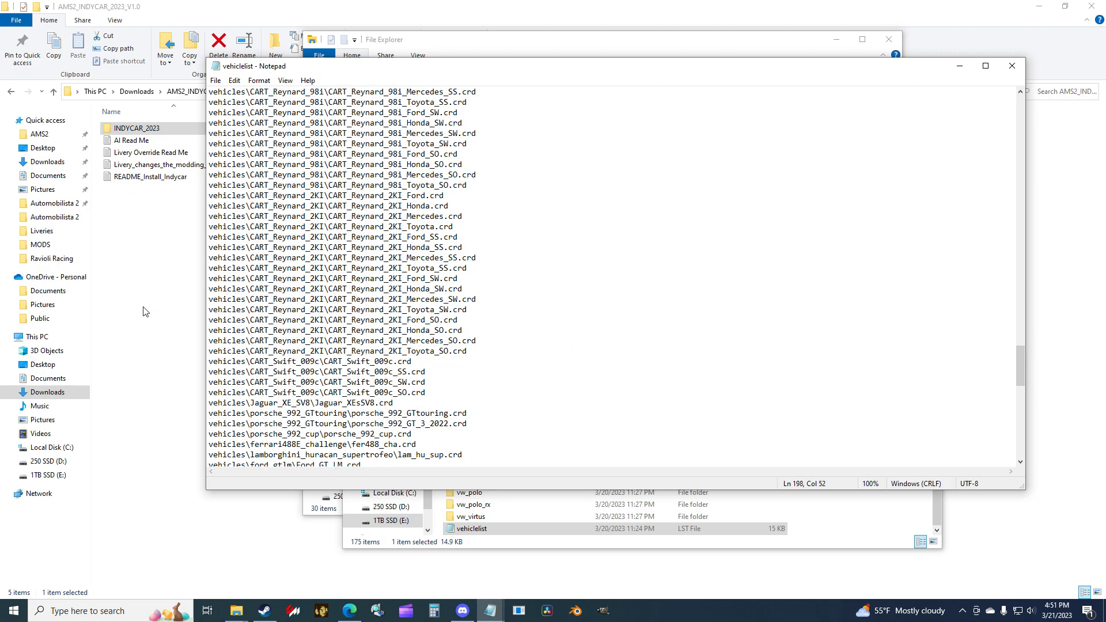
pyautogui.scroll(-13, 637, 414)
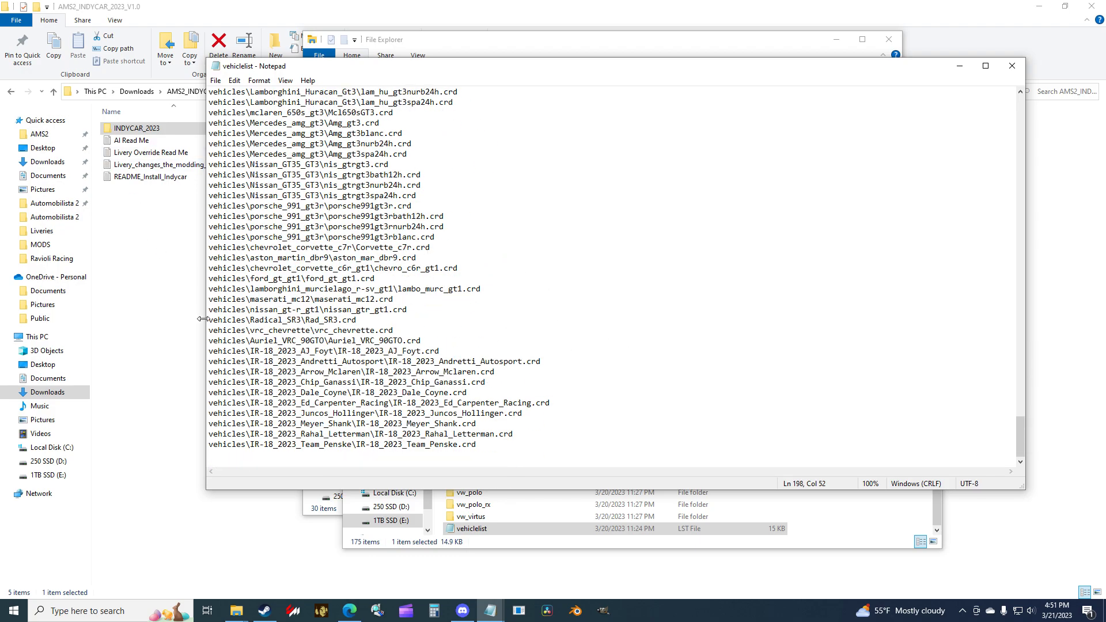
# Step: Open README_Install_Indycar from the extracted AMS2_INDYCAR_2023_V1.0 folder
pyautogui.click(133, 255)
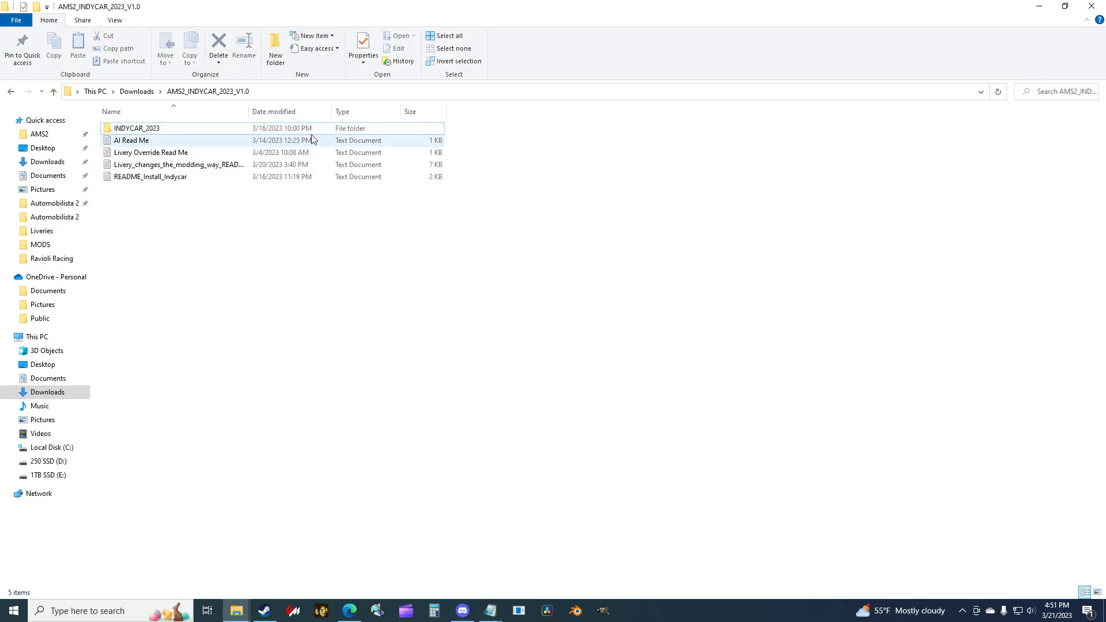
pyautogui.doubleClick(166, 178)
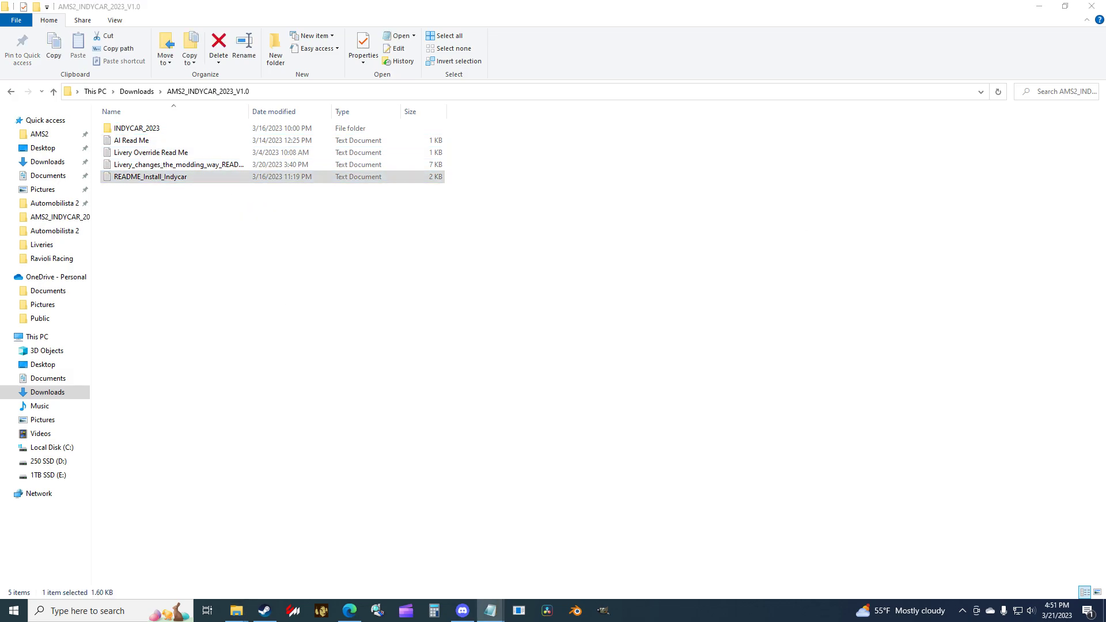
pyautogui.moveTo(210, 84); pyautogui.dragTo(206, 77)
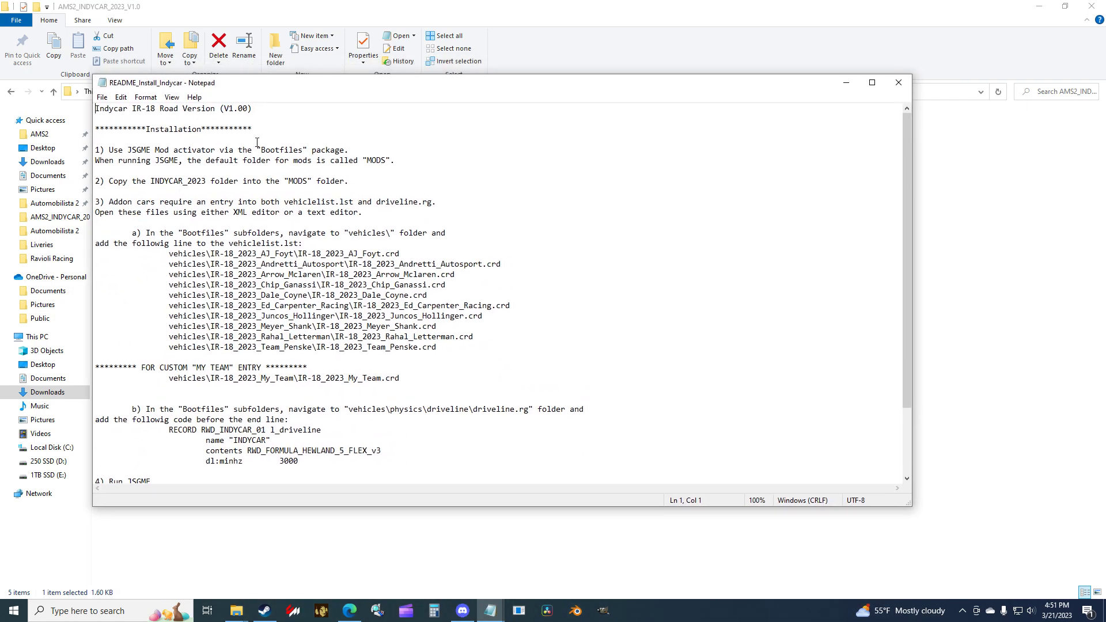
# Step: Highlight the README's vehicles folder instruction and select its IR-18_2023 lines from AJ_Foyt to Team_Penske
pyautogui.moveTo(237, 232); pyautogui.dragTo(463, 232)
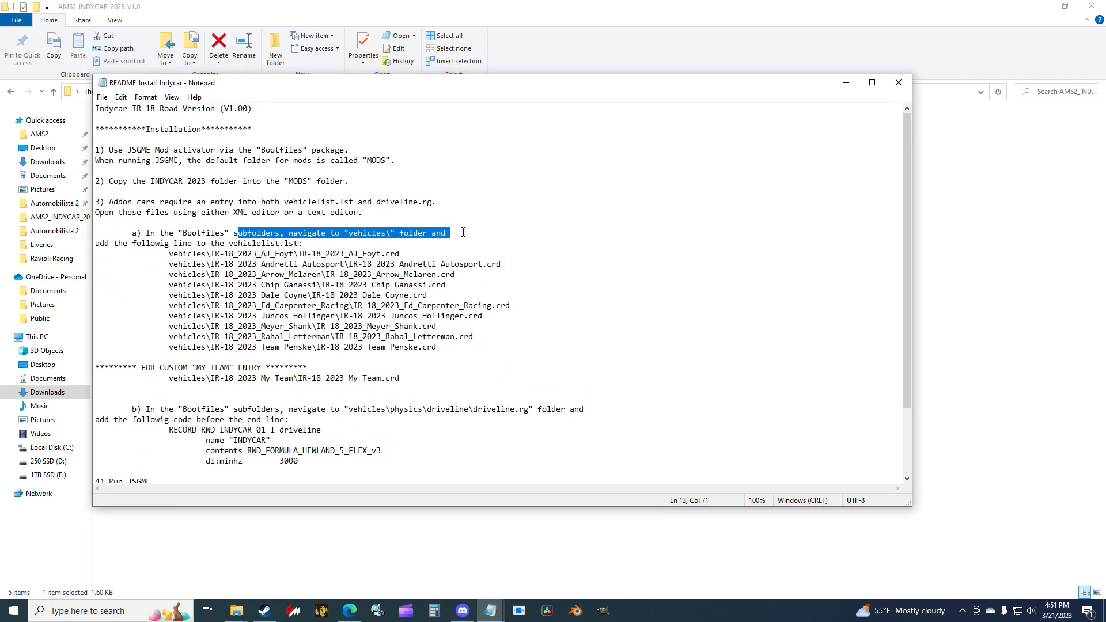
pyautogui.click(438, 241)
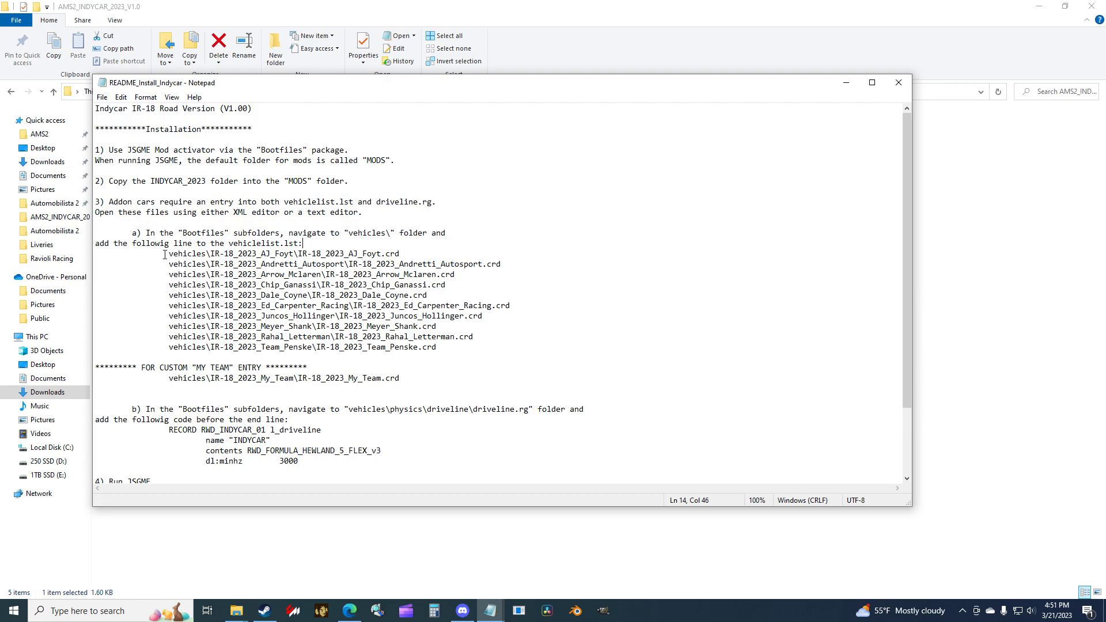
pyautogui.moveTo(160, 257); pyautogui.dragTo(478, 352)
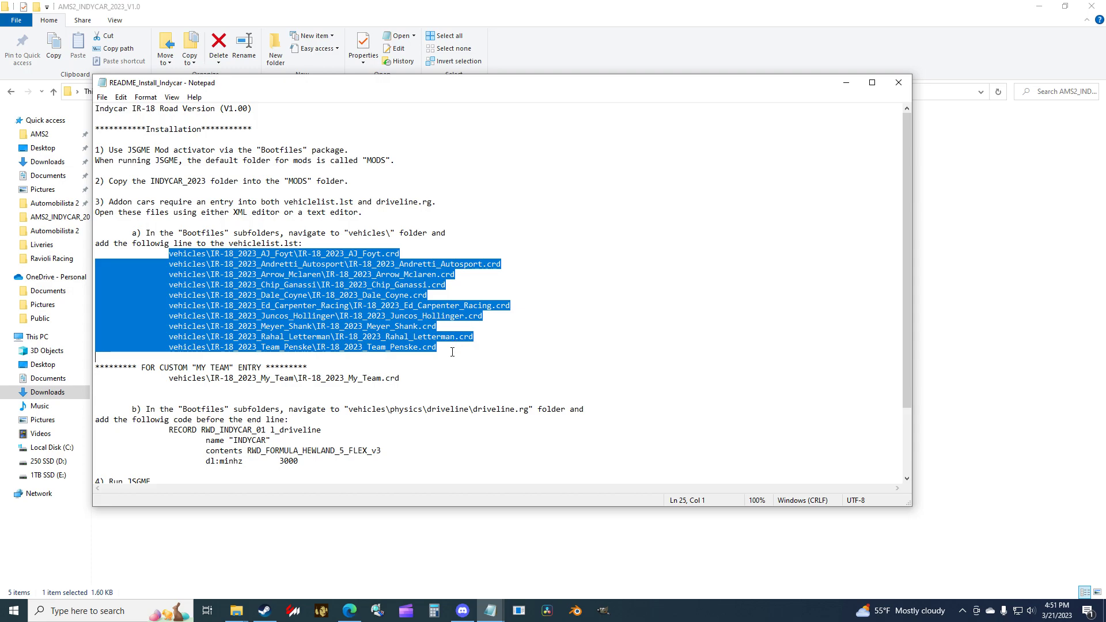
# Step: Bring up the bootfiles vehicles folder over the README and reopen vehiclelist at its last entries
pyautogui.moveTo(236, 611)
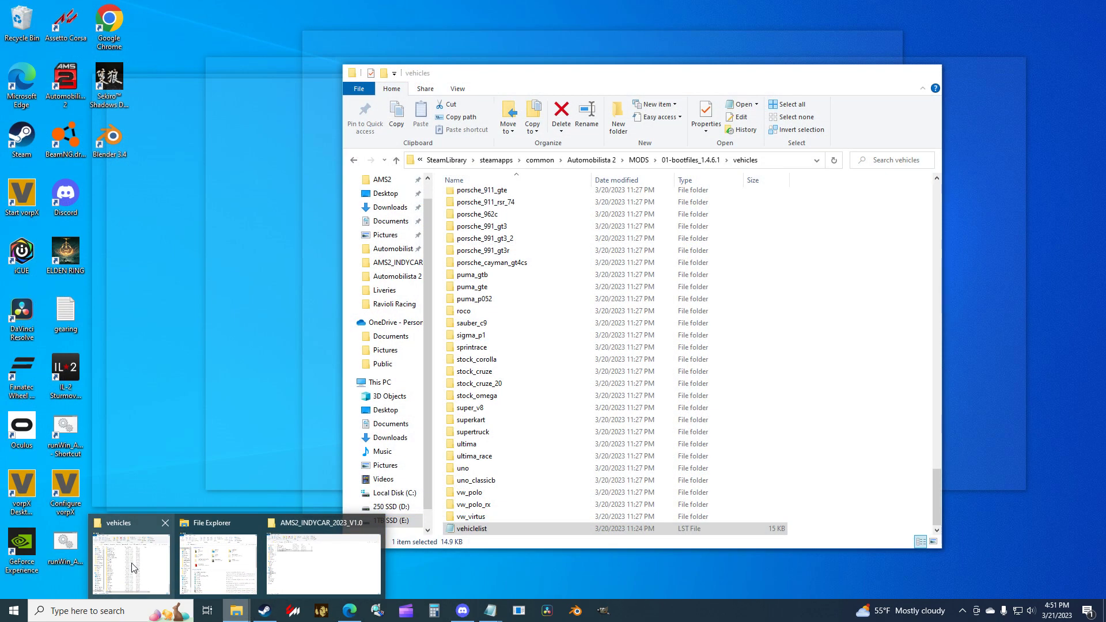
pyautogui.click(132, 565)
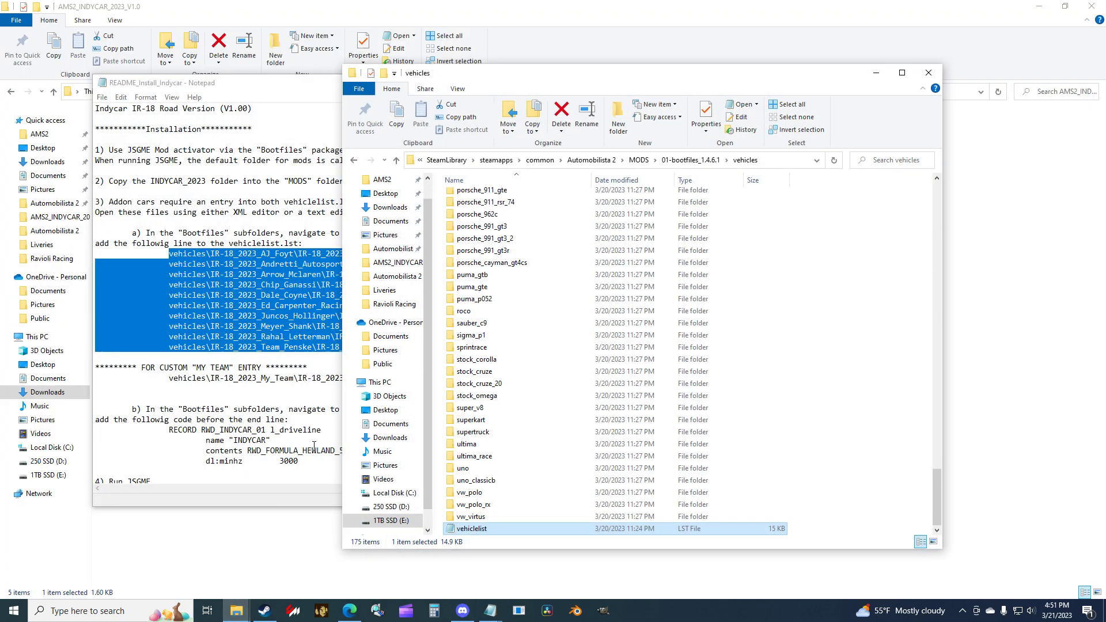
pyautogui.moveTo(606, 73); pyautogui.dragTo(462, 55)
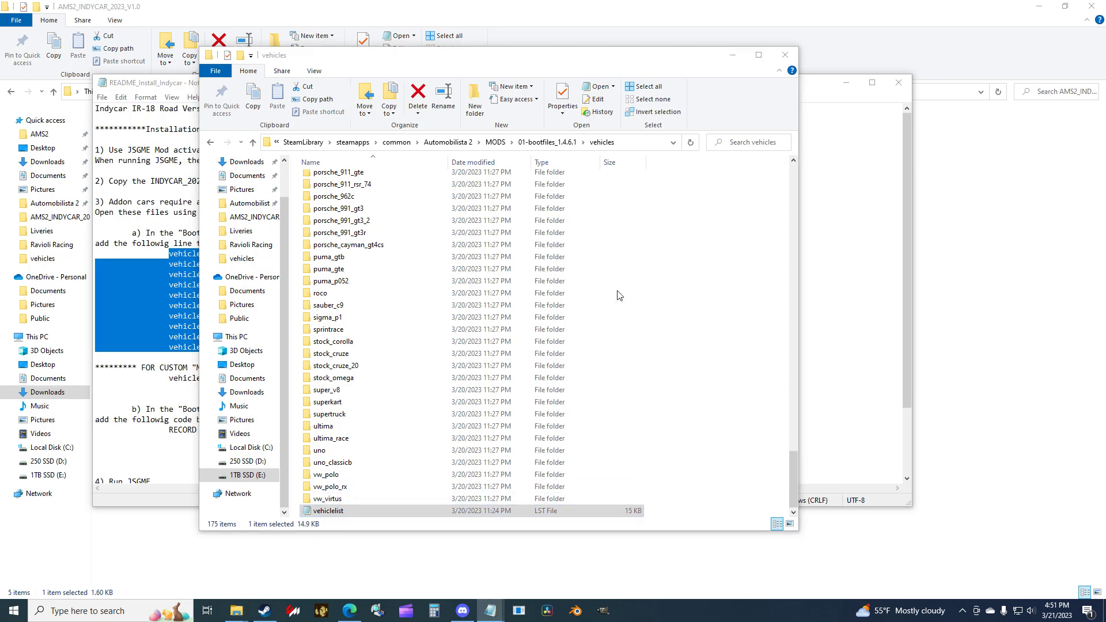
pyautogui.doubleClick(328, 510)
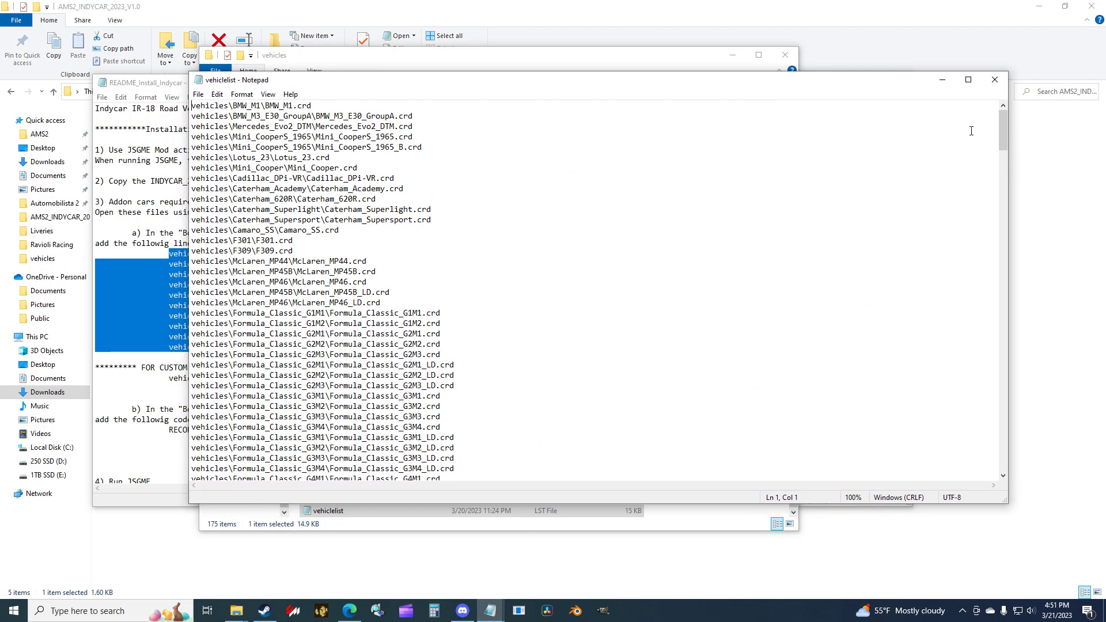
pyautogui.moveTo(1003, 129); pyautogui.dragTo(1003, 452)
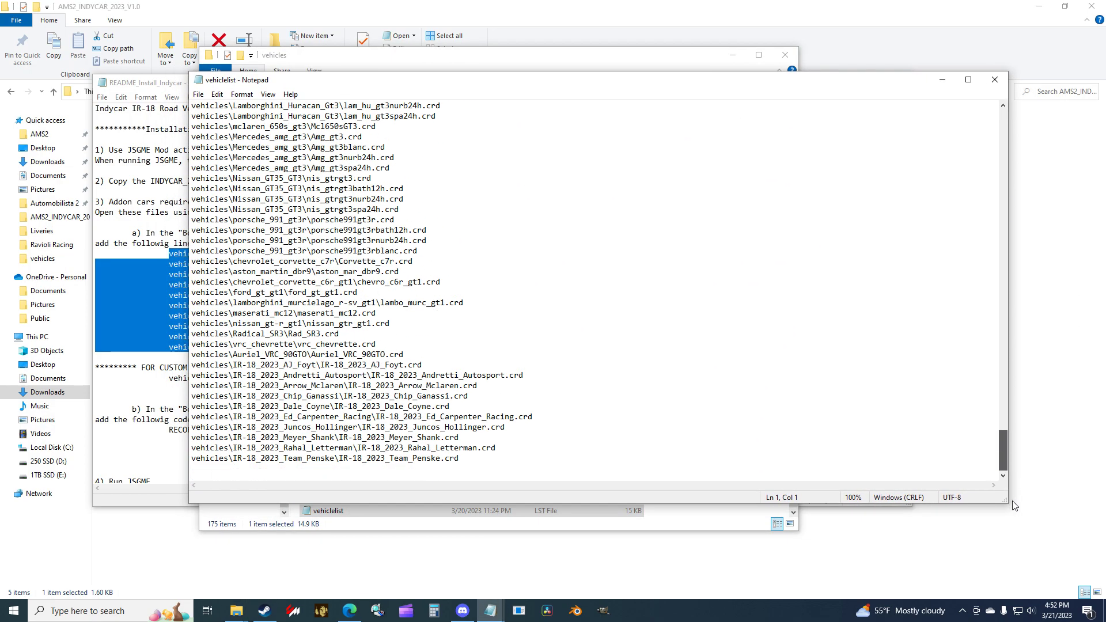
# Step: Highlight the IR-18_2023 entries at the end of vehiclelist and save the file
pyautogui.moveTo(553, 461); pyautogui.dragTo(167, 359)
pyautogui.click(541, 449)
pyautogui.moveTo(433, 458); pyautogui.dragTo(477, 385)
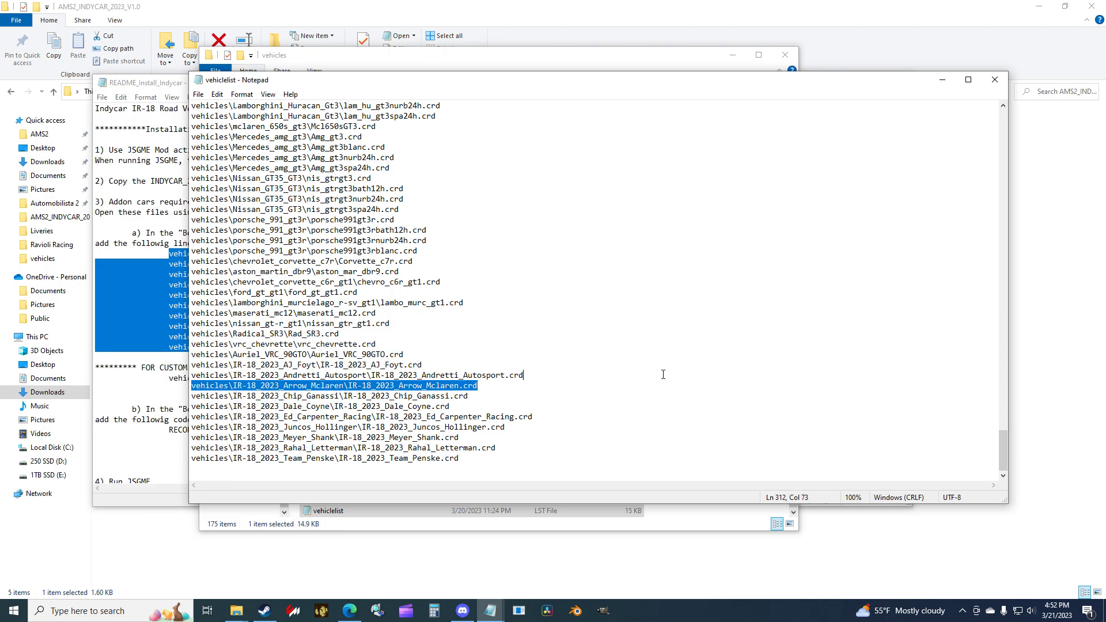
pyautogui.click(198, 94)
pyautogui.click(218, 146)
pyautogui.click(522, 216)
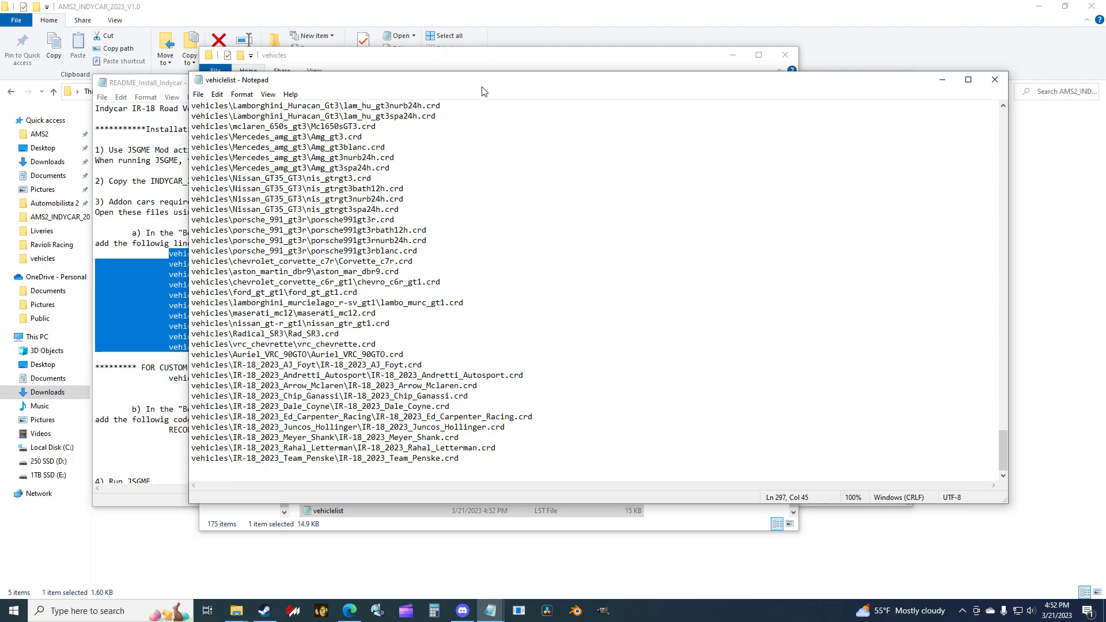
# Step: Put vehiclelist away and locate the physics folder in relation to vehiclelist in the bootfiles vehicles folder
pyautogui.click(942, 80)
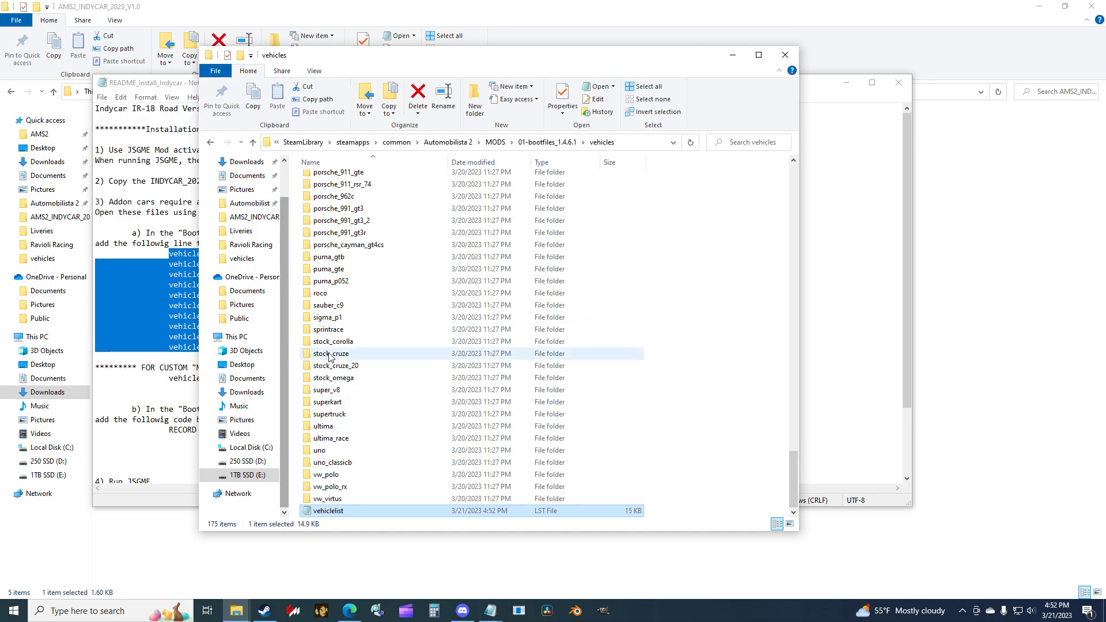
pyautogui.scroll(2, 329, 354)
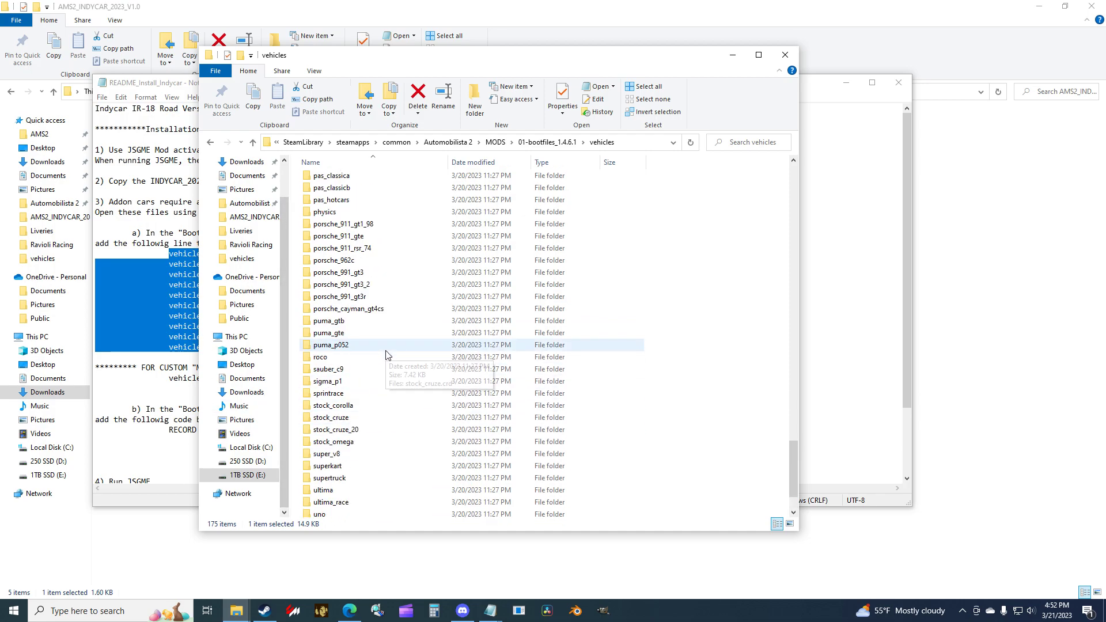
pyautogui.doubleClick(329, 214)
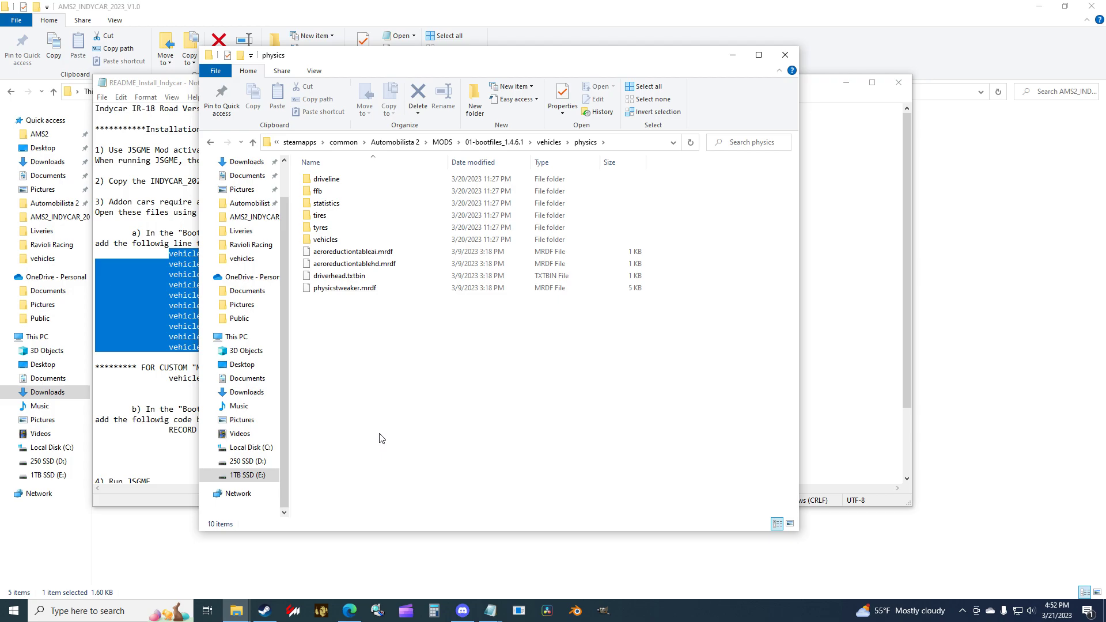
pyautogui.hotkey('alt', 'Left')
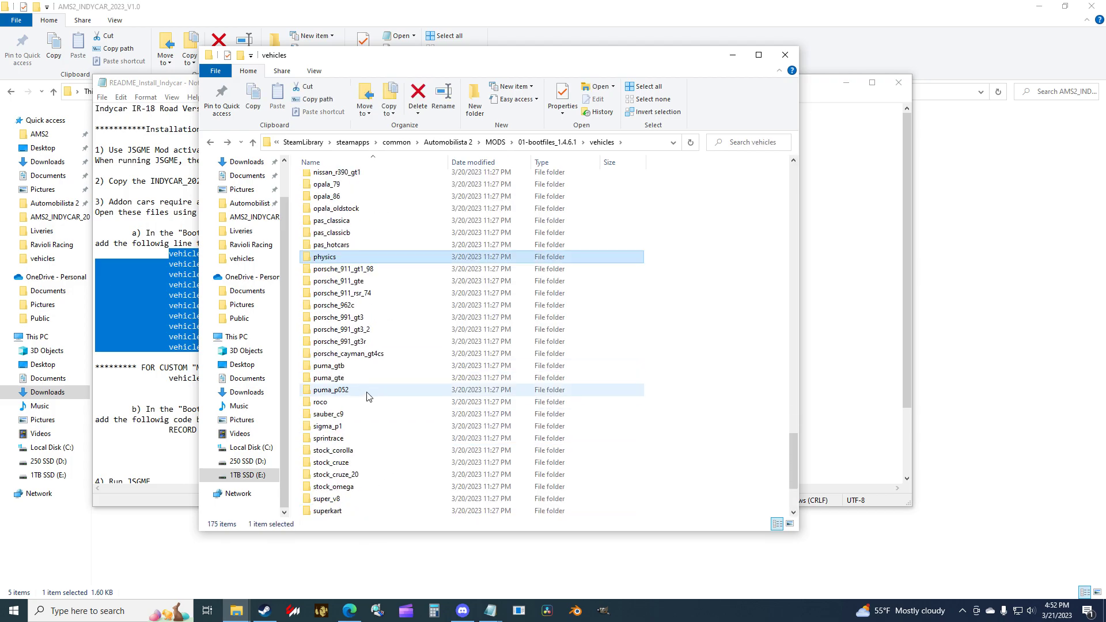
pyautogui.scroll(-3, 354, 449)
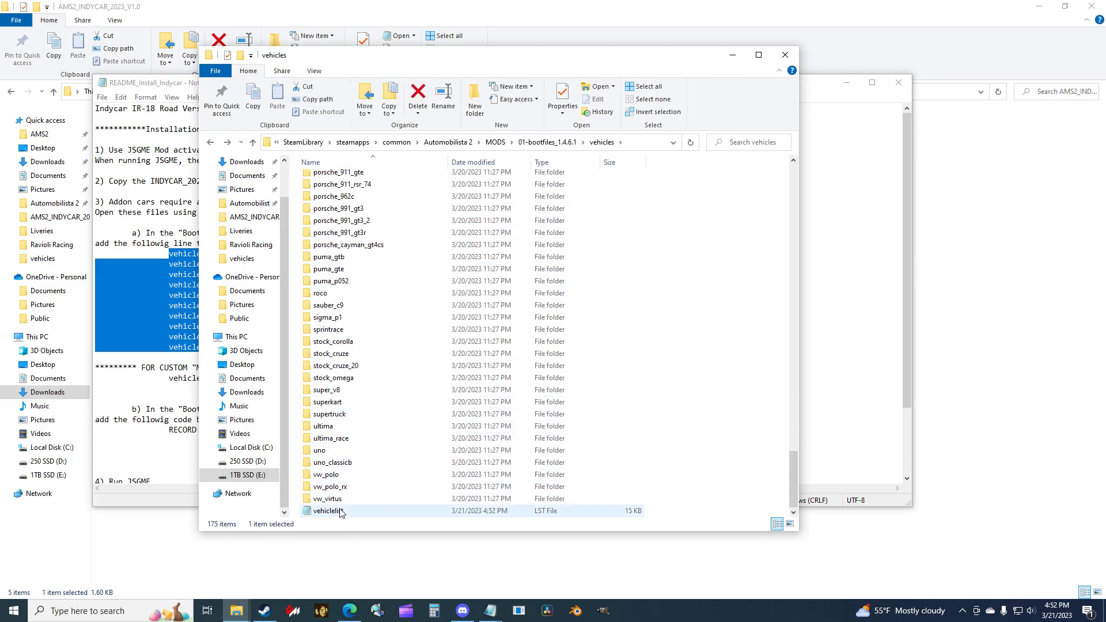
pyautogui.scroll(2, 340, 507)
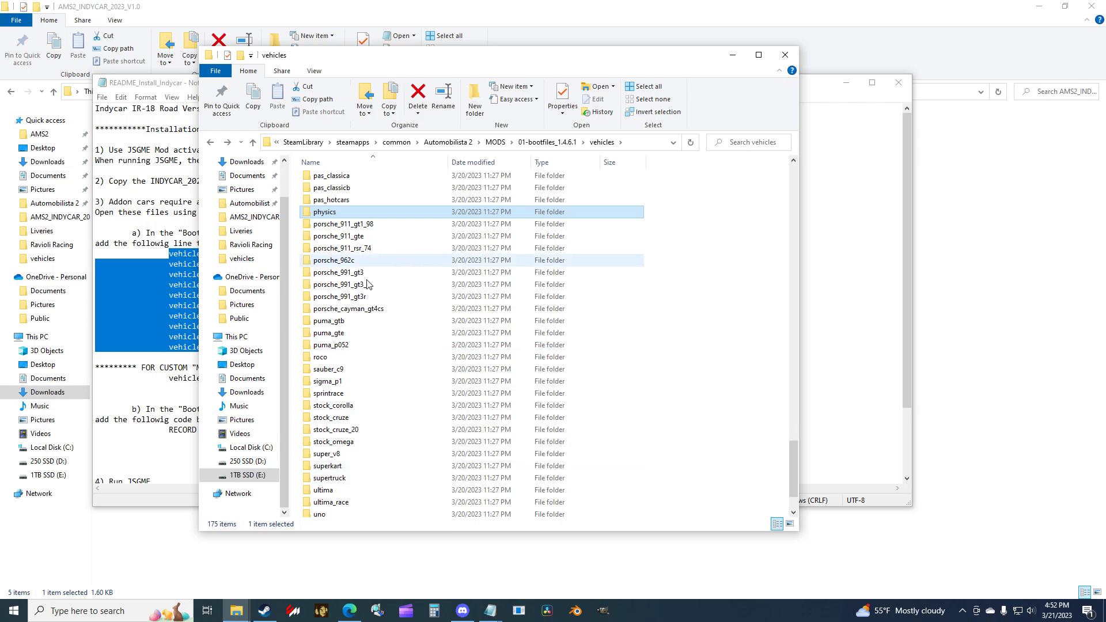
# Step: Open the driveline file from the bootfiles' physics\driveline folder at its last records and move its window aside to uncover the README
pyautogui.doubleClick(329, 217)
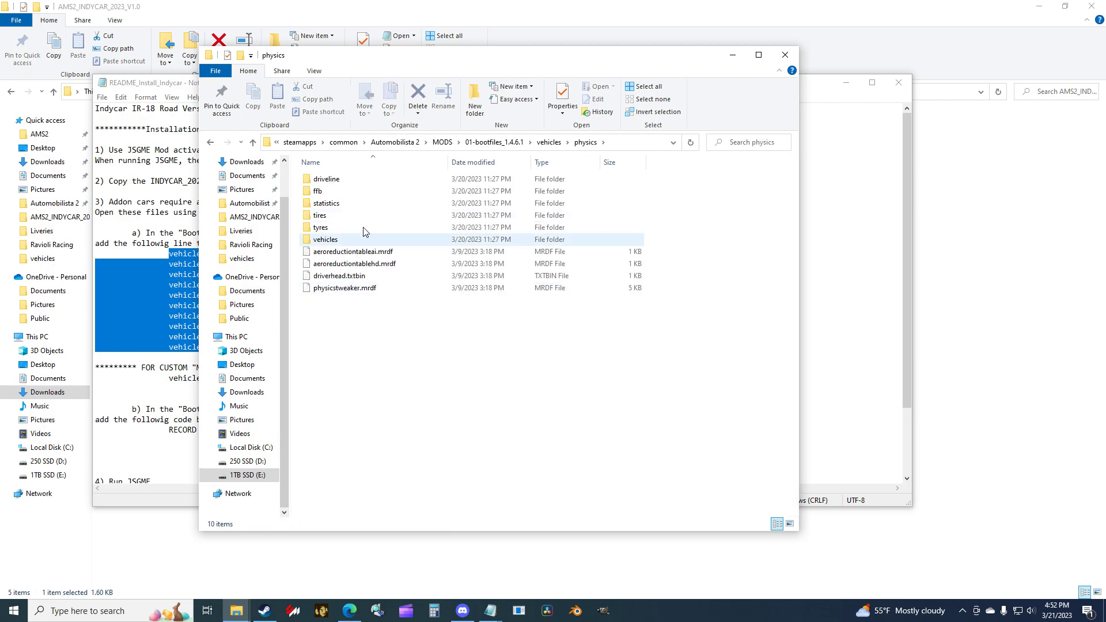
pyautogui.doubleClick(362, 183)
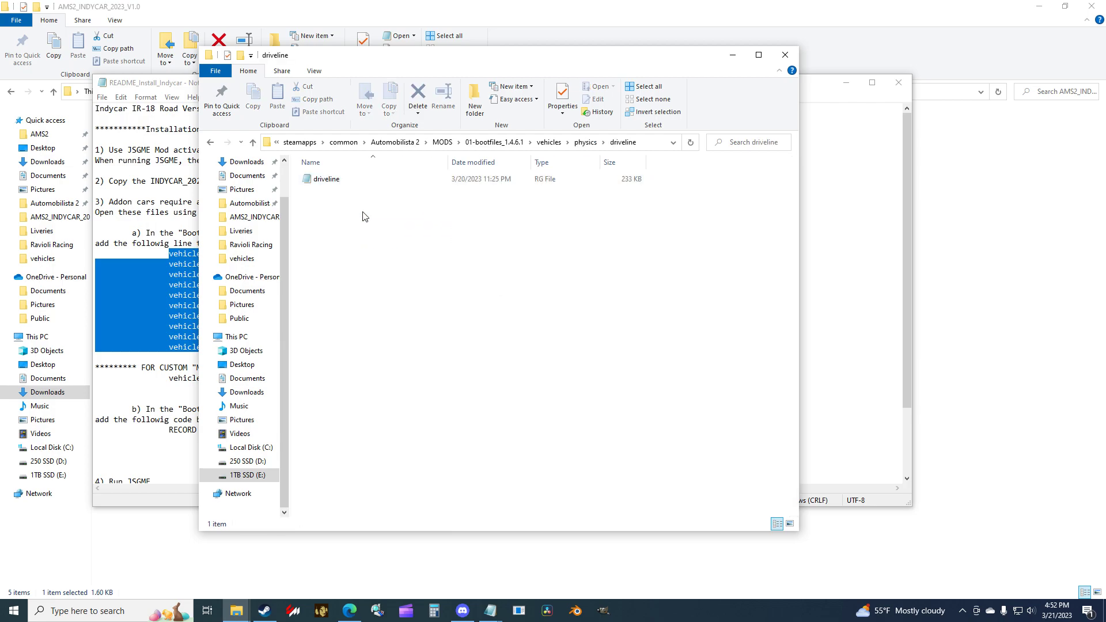
pyautogui.doubleClick(358, 181)
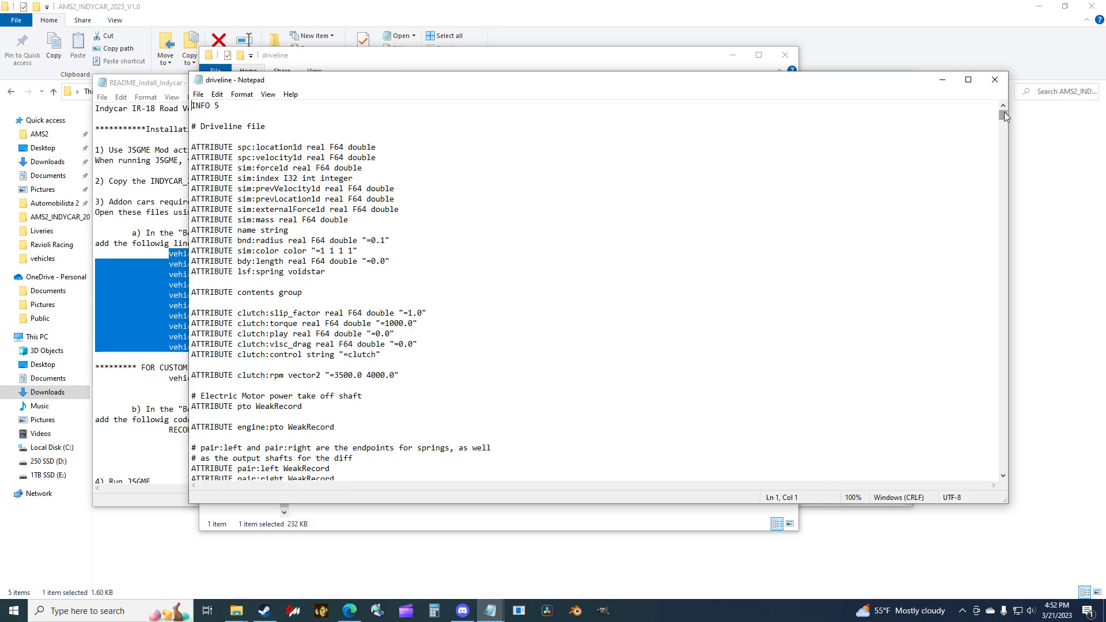
pyautogui.moveTo(1003, 115); pyautogui.dragTo(1004, 485)
pyautogui.moveTo(532, 85); pyautogui.dragTo(742, 87)
# Step: Highlight the README's driveline.rg path in instruction b and select its RWD_INDYCAR_01 record code
pyautogui.click(146, 353)
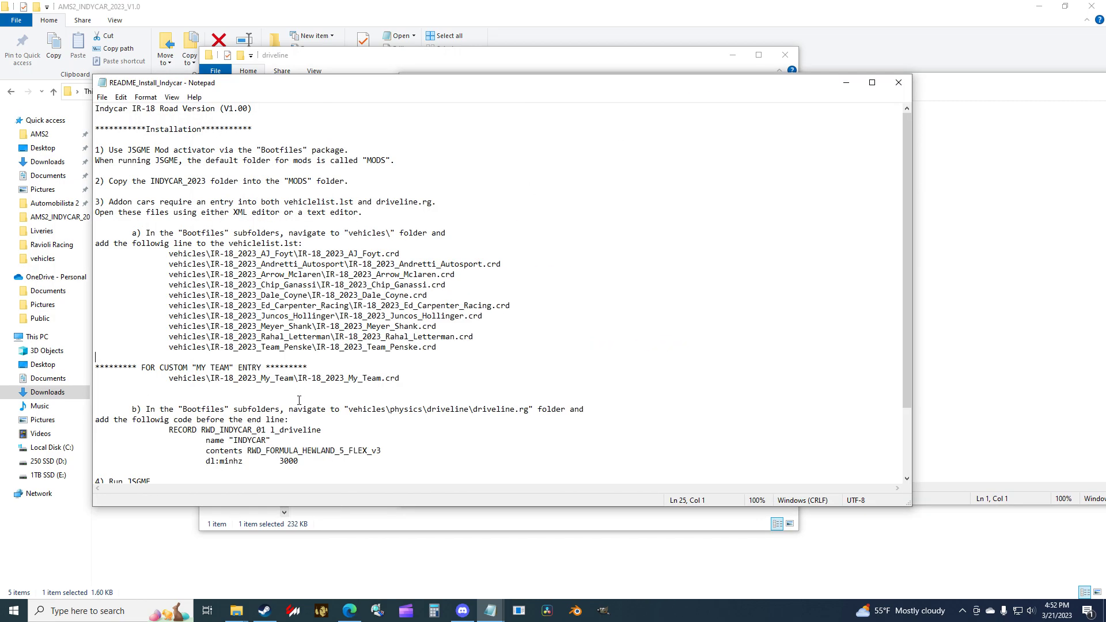
pyautogui.scroll(-3, 345, 287)
pyautogui.moveTo(299, 379); pyautogui.dragTo(163, 378)
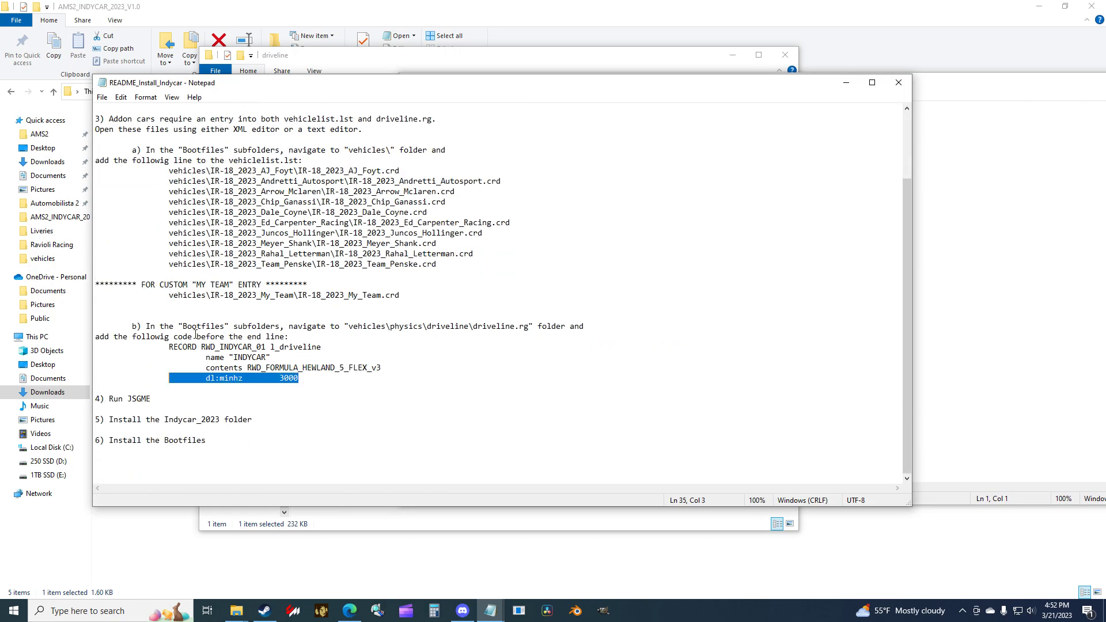
pyautogui.click(322, 335)
pyautogui.moveTo(347, 326); pyautogui.dragTo(529, 326)
pyautogui.click(513, 375)
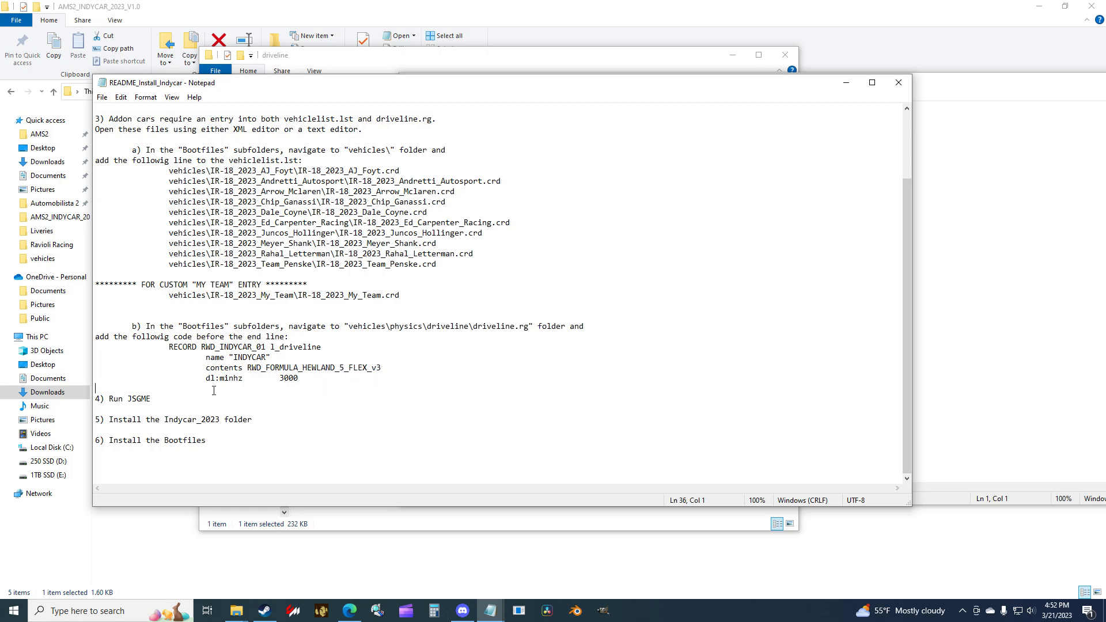
pyautogui.moveTo(214, 391); pyautogui.dragTo(141, 349)
# Step: Highlight the RWD_INDYCAR_01 record above the RADICAL SR3 RS section in driveline, and close the file
pyautogui.click(993, 318)
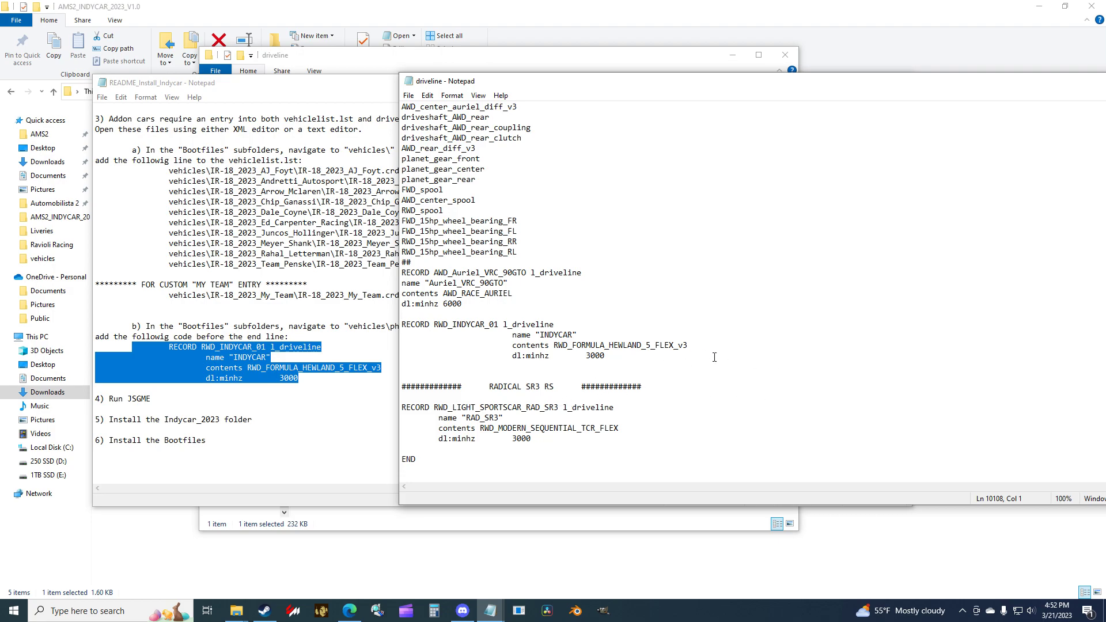
pyautogui.moveTo(714, 357); pyautogui.dragTo(380, 315)
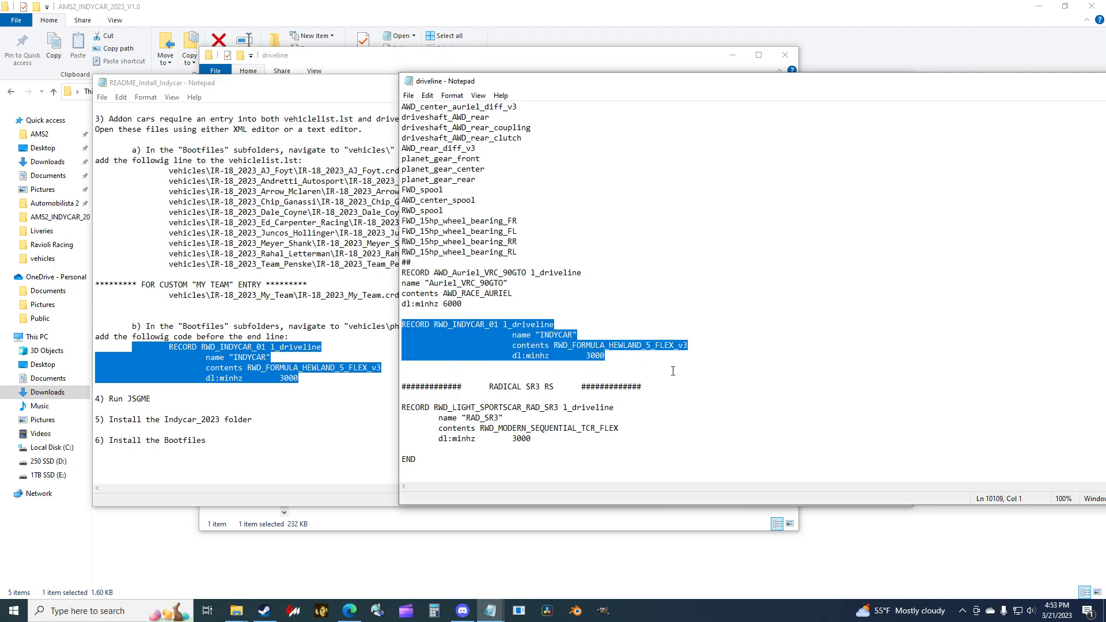
pyautogui.click(712, 349)
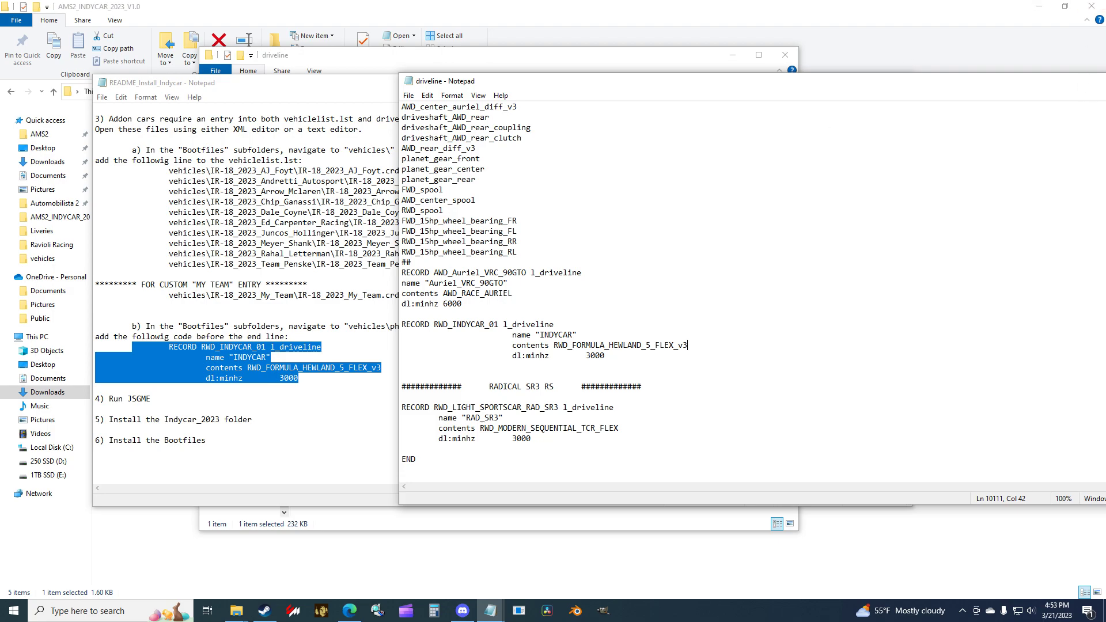
pyautogui.hotkey('alt', 'F4')
# Step: Close the README and the driveline folder window, and go back up to the Downloads folder
pyautogui.click(637, 209)
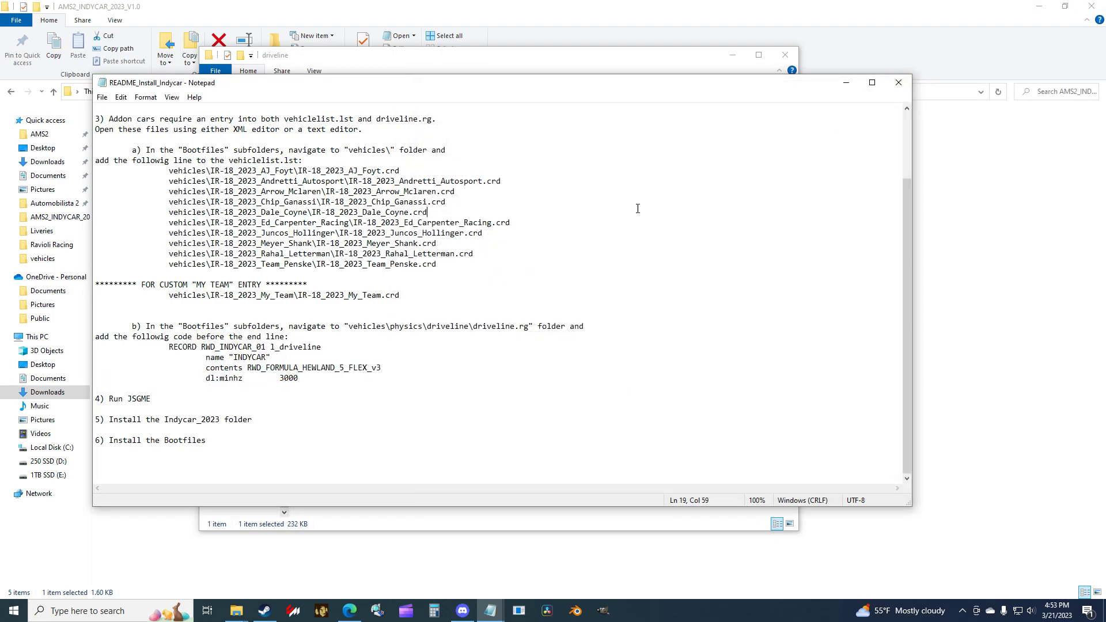
pyautogui.click(898, 82)
pyautogui.click(495, 321)
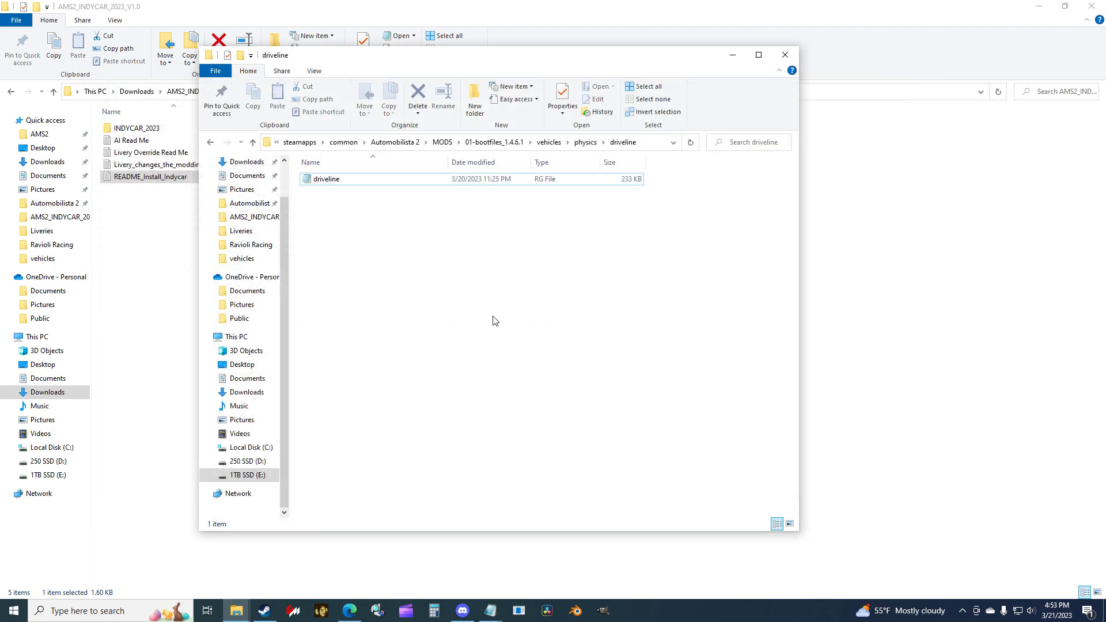
pyautogui.click(785, 53)
pyautogui.press('BackSpace')
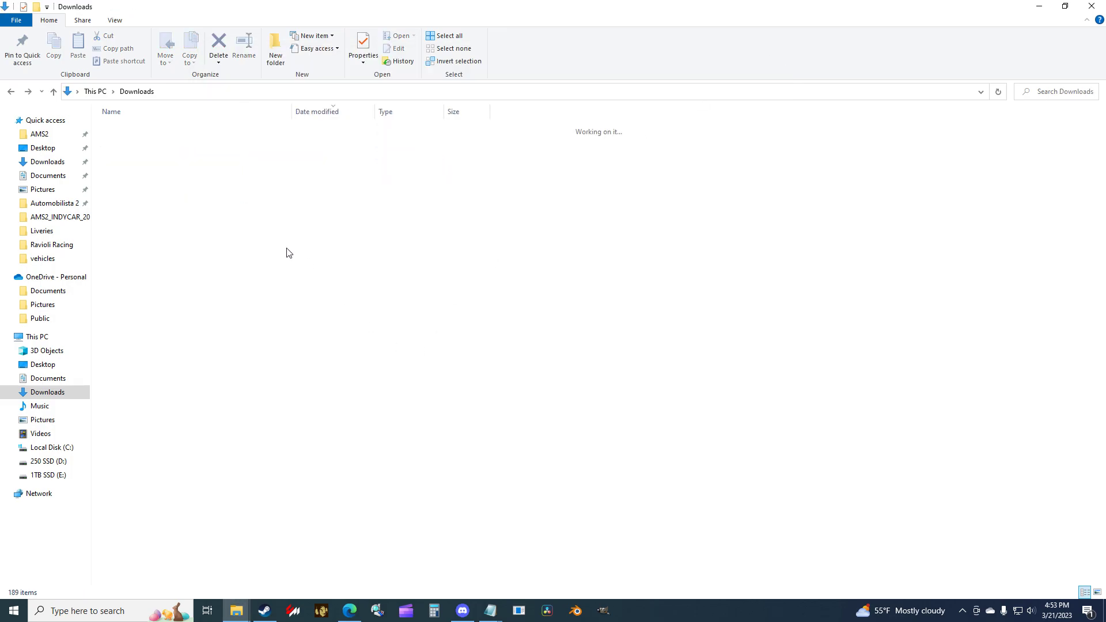
# Step: Open the MODS folder inside Automobilista 2 and highlight the mod folders it holds
pyautogui.moveTo(238, 608)
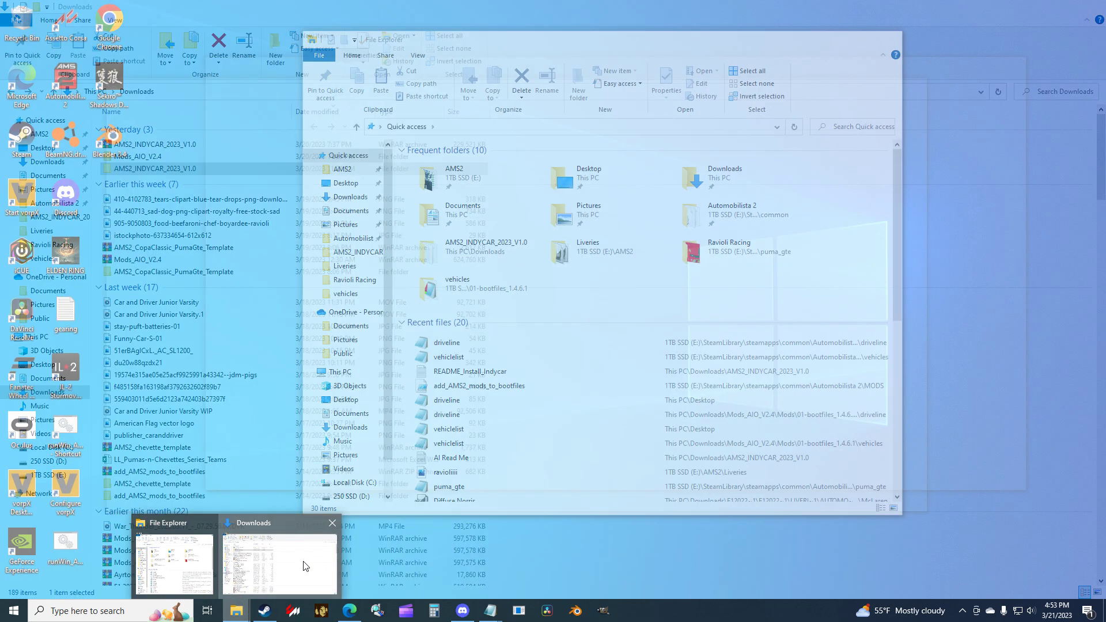
pyautogui.click(290, 565)
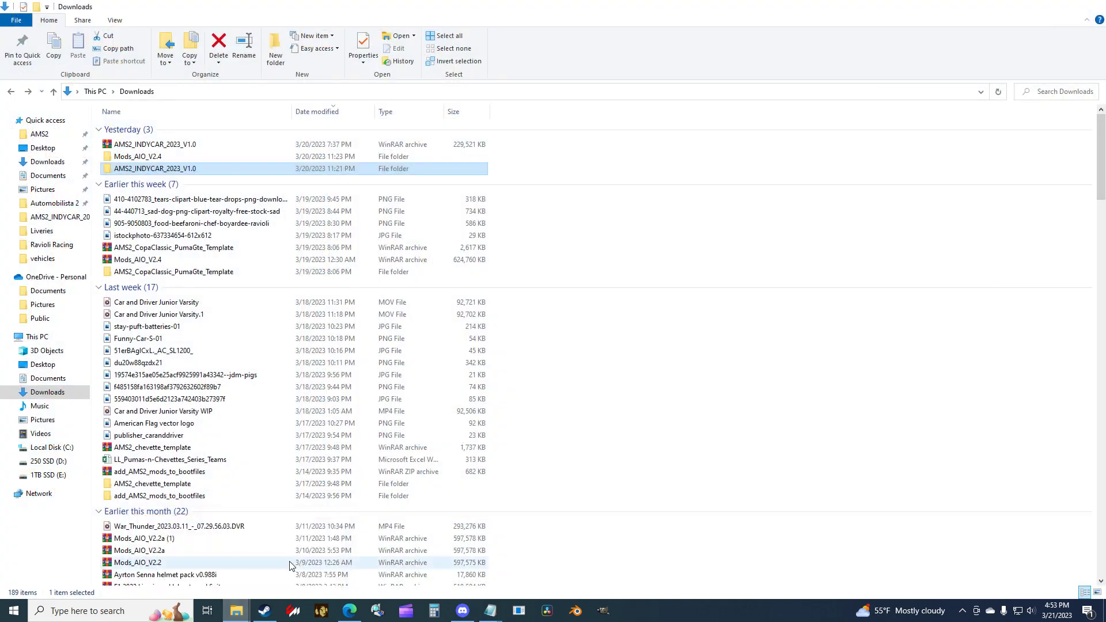
pyautogui.click(57, 202)
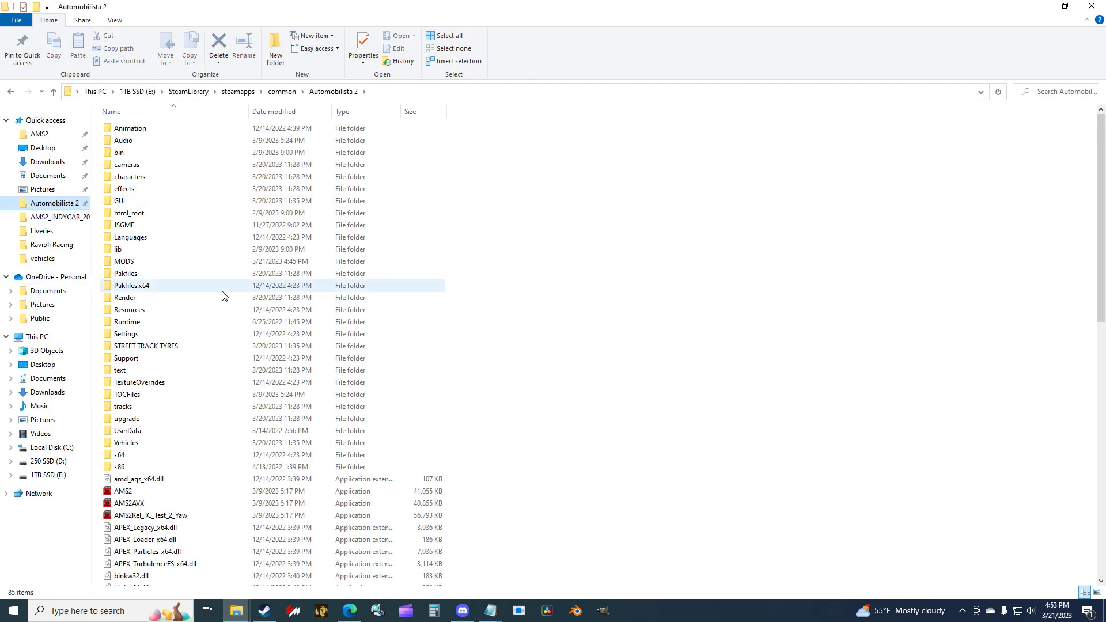
pyautogui.click(283, 250)
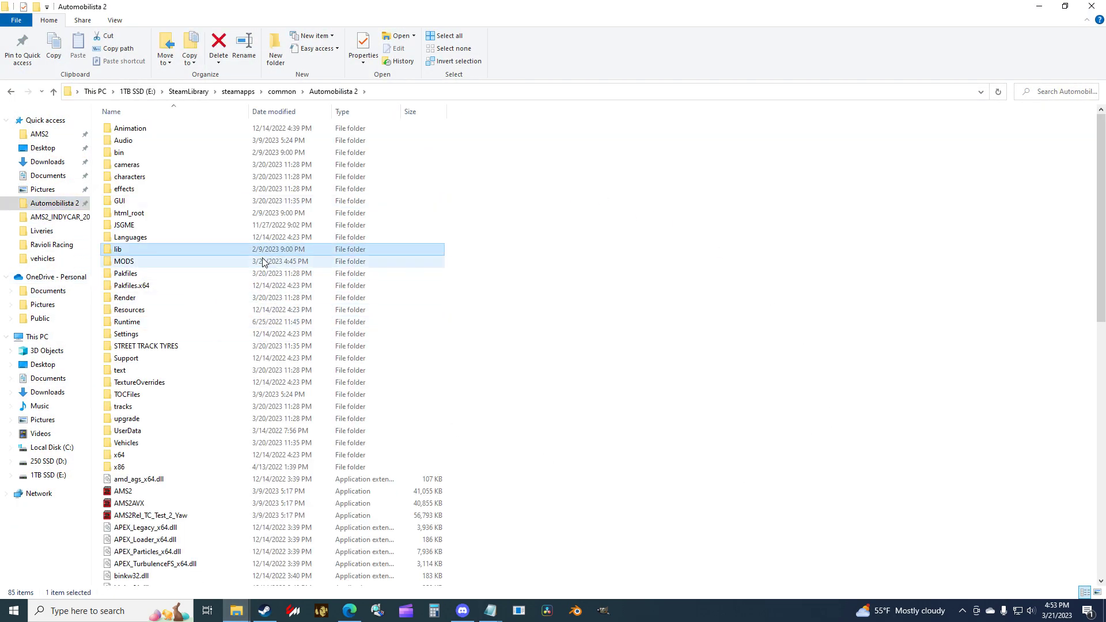
pyautogui.doubleClick(264, 262)
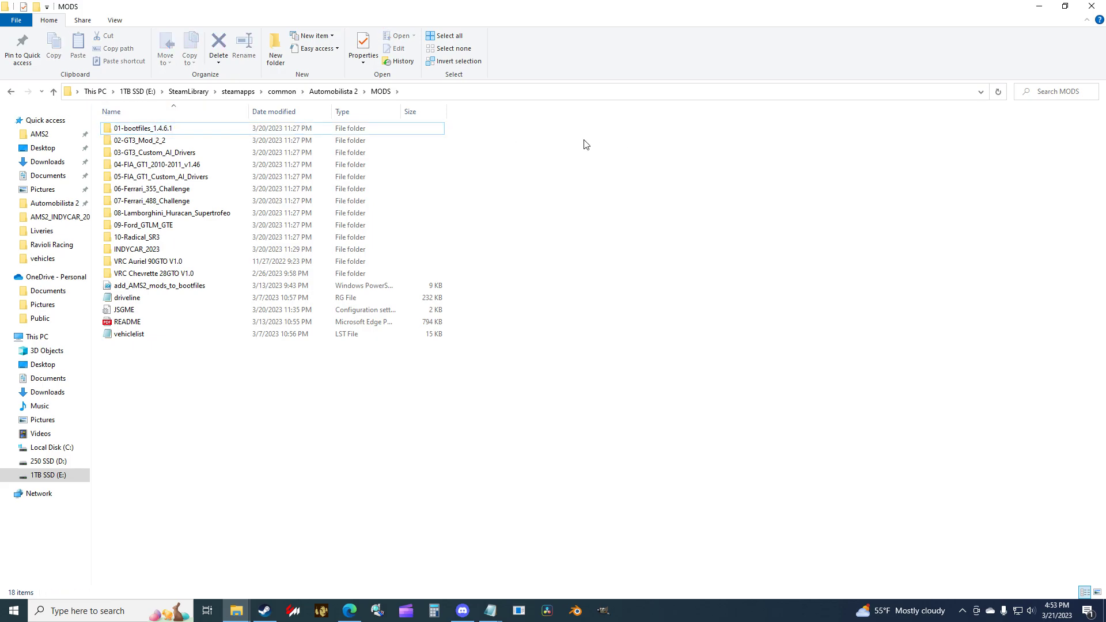
pyautogui.moveTo(482, 139); pyautogui.dragTo(157, 276)
pyautogui.click(283, 444)
# Step: Launch the JSGME application from the Automobilista 2 folder and allow it to make changes to the device
pyautogui.hotkey('alt', 'Left')
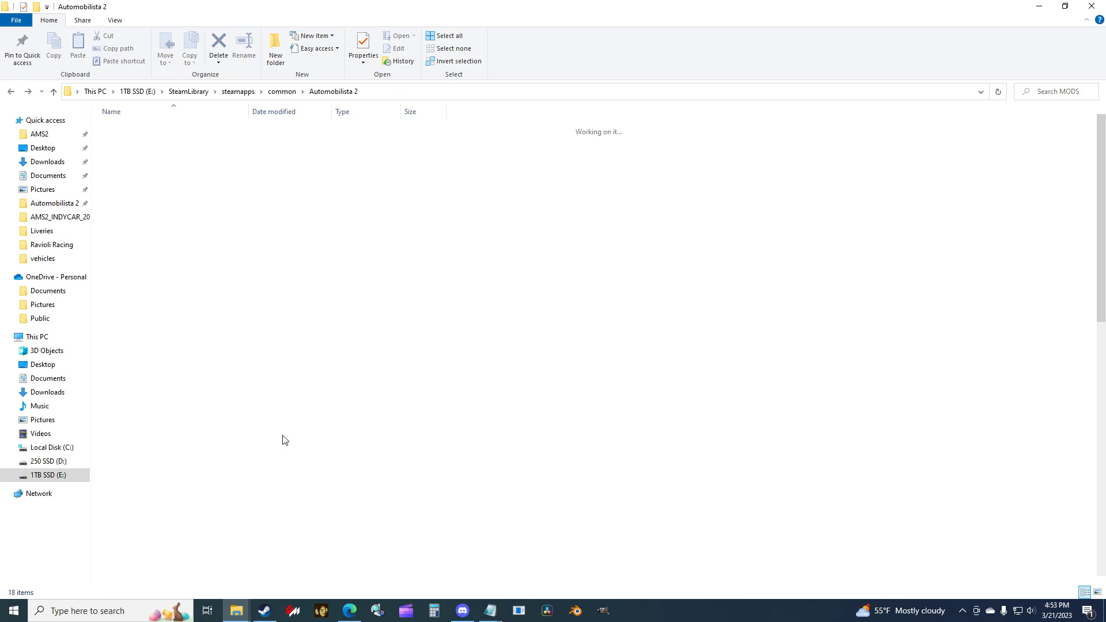
pyautogui.scroll(-4, 227, 483)
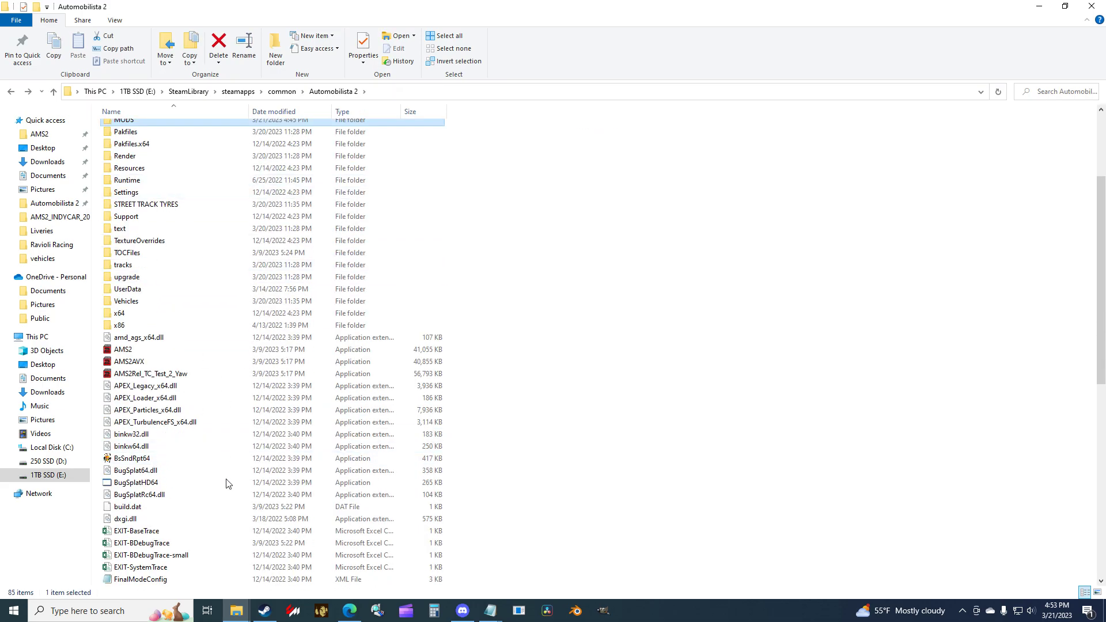
pyautogui.scroll(-10, 192, 434)
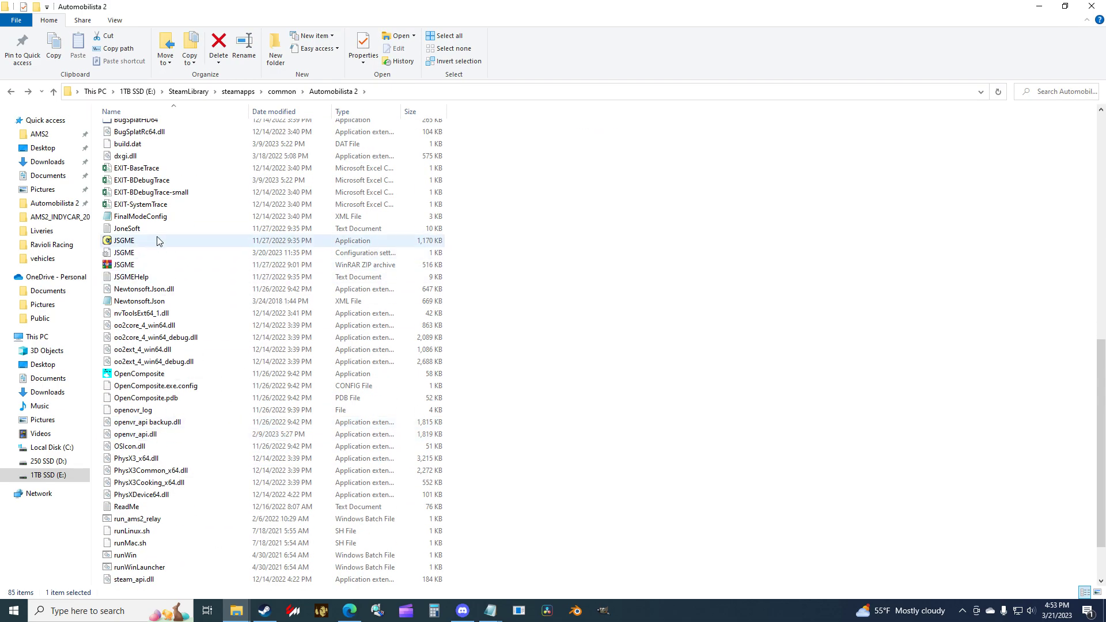
pyautogui.doubleClick(158, 241)
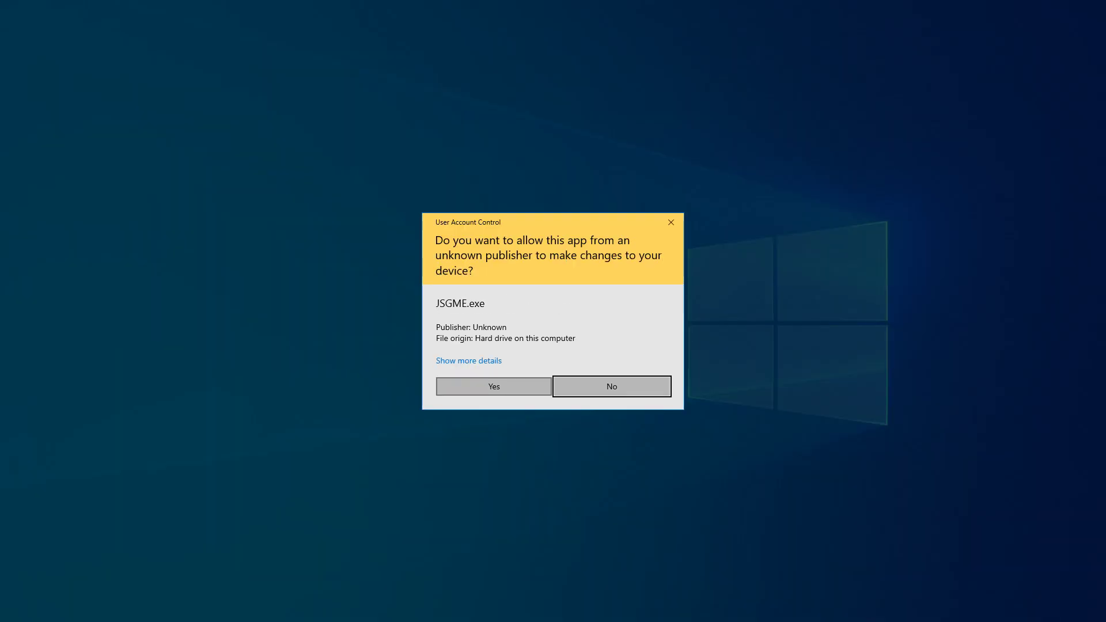
pyautogui.click(494, 387)
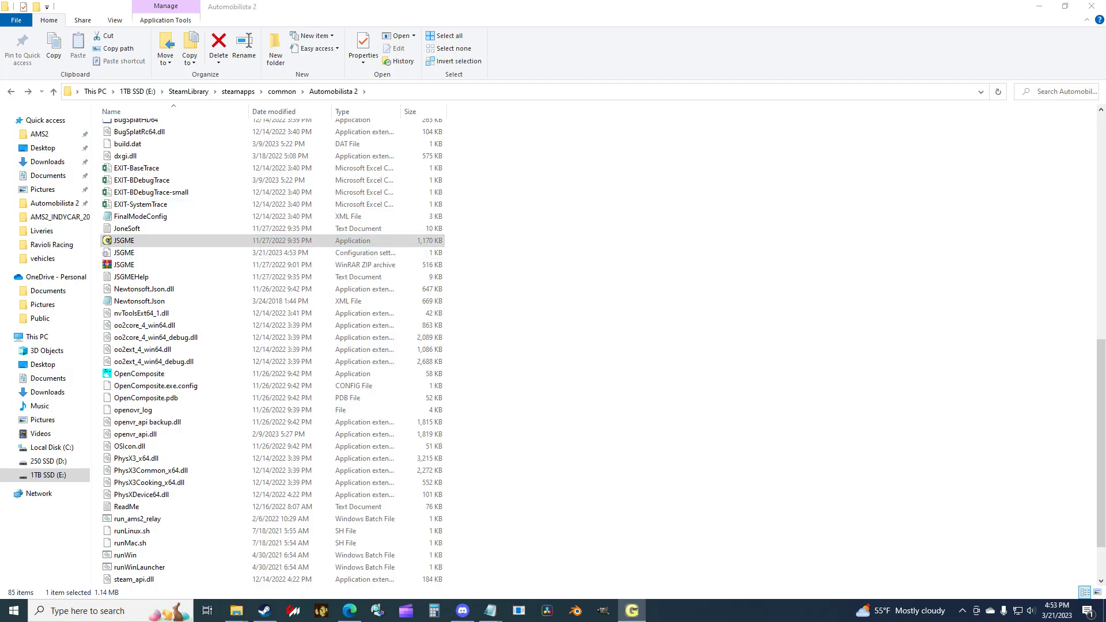
# Step: Deactivate the INDYCAR_2023 mod and activate it again, accepting the warning about already altered files
pyautogui.moveTo(382, 110); pyautogui.dragTo(462, 119)
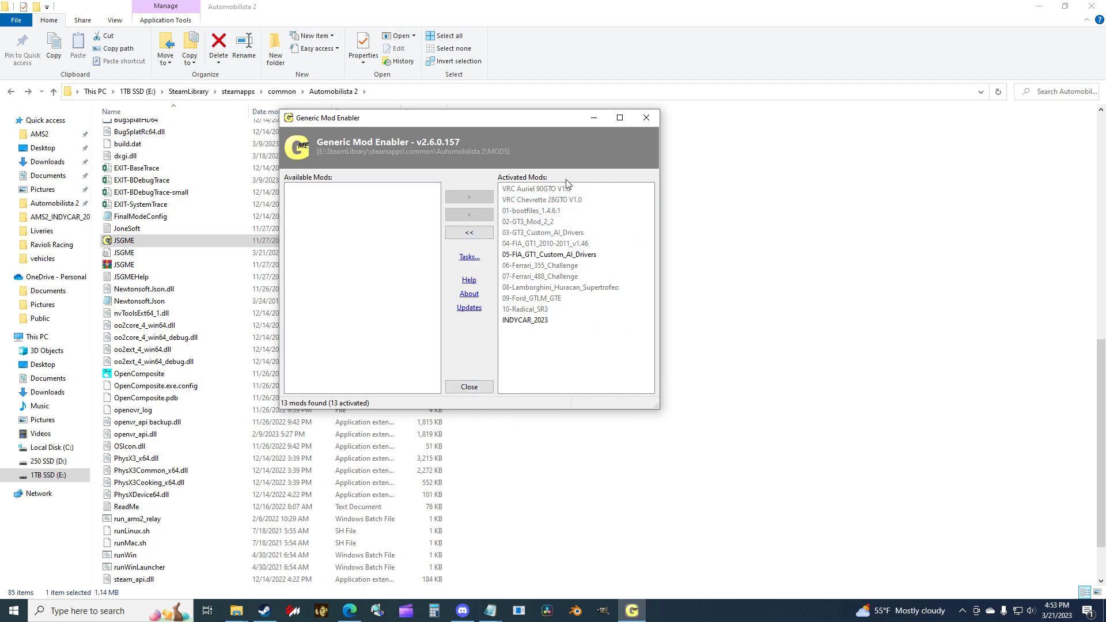
pyautogui.click(552, 321)
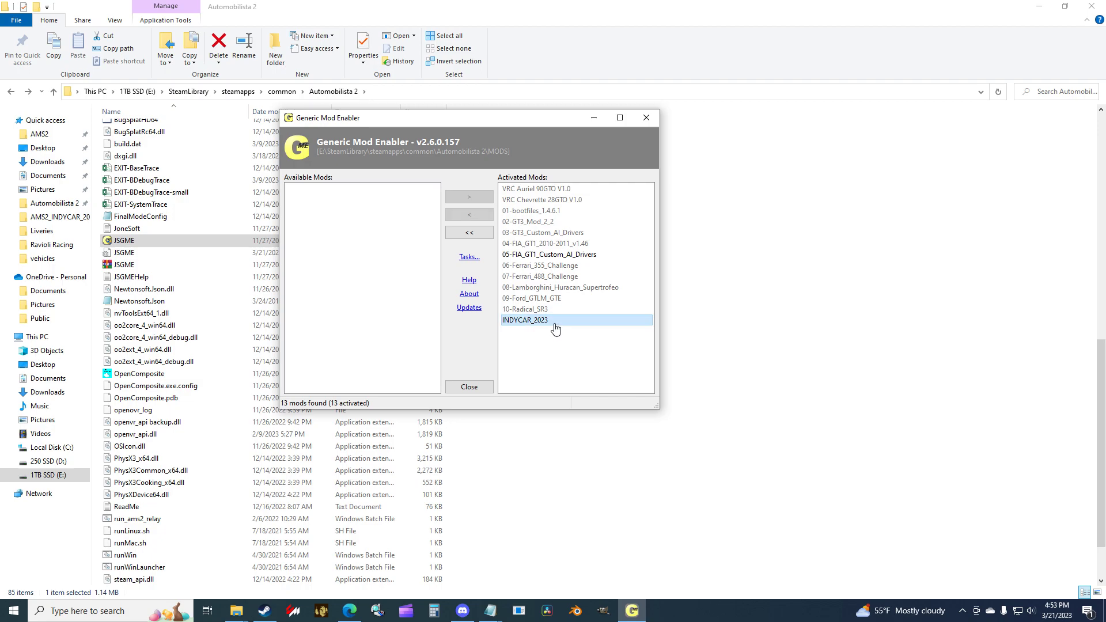
pyautogui.click(469, 214)
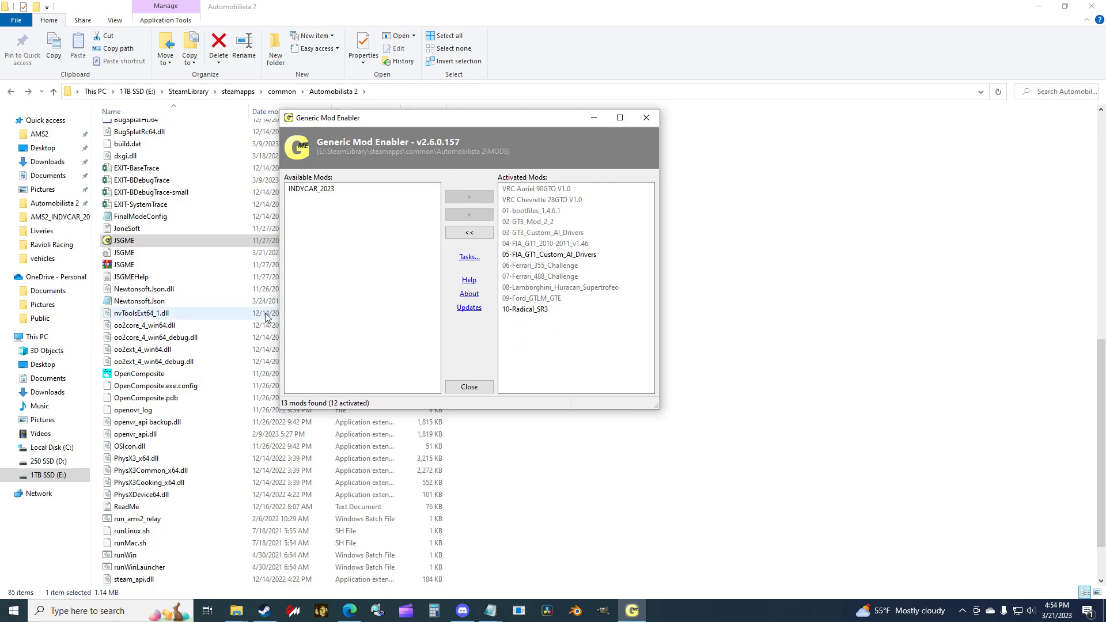
pyautogui.click(311, 189)
pyautogui.click(469, 196)
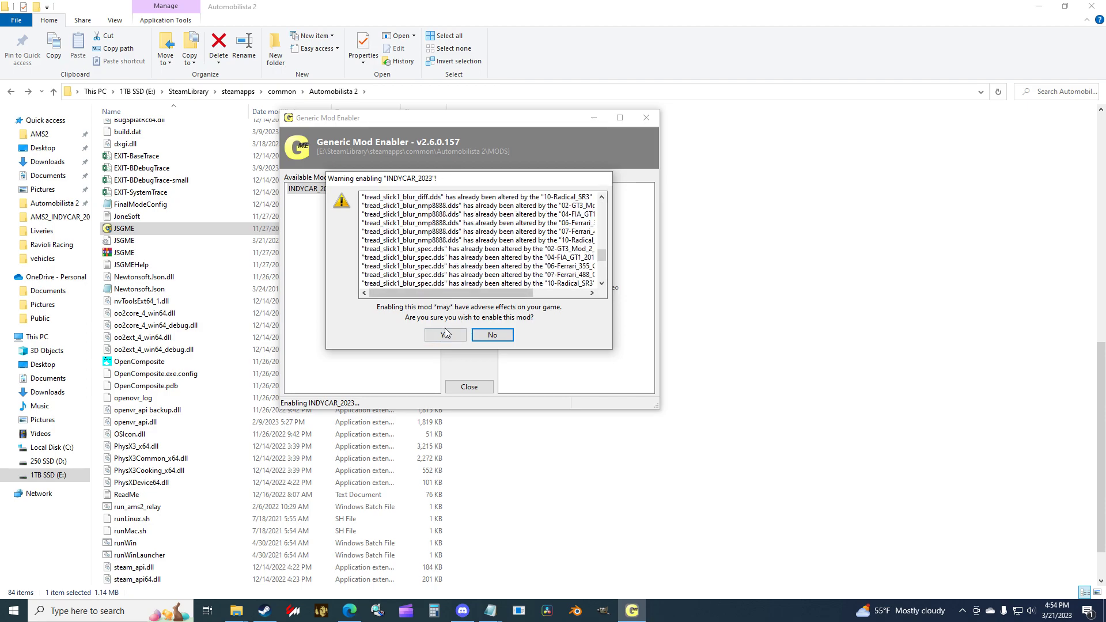
pyautogui.click(445, 335)
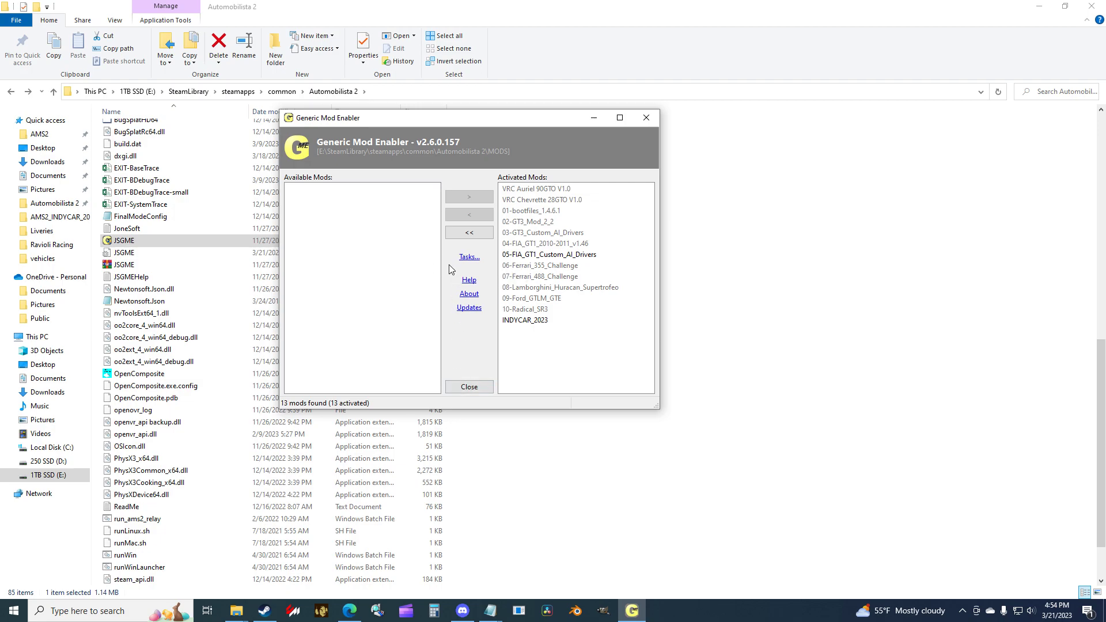
# Step: Close Generic Mod Enabler and confirm the Steam launch window
pyautogui.click(469, 387)
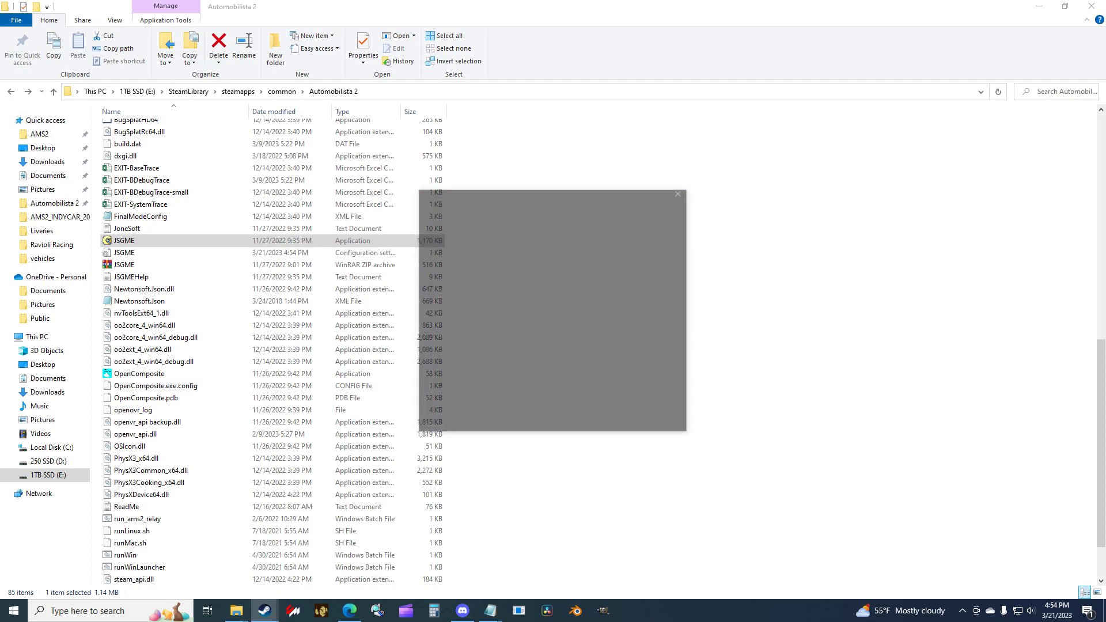
pyautogui.click(556, 424)
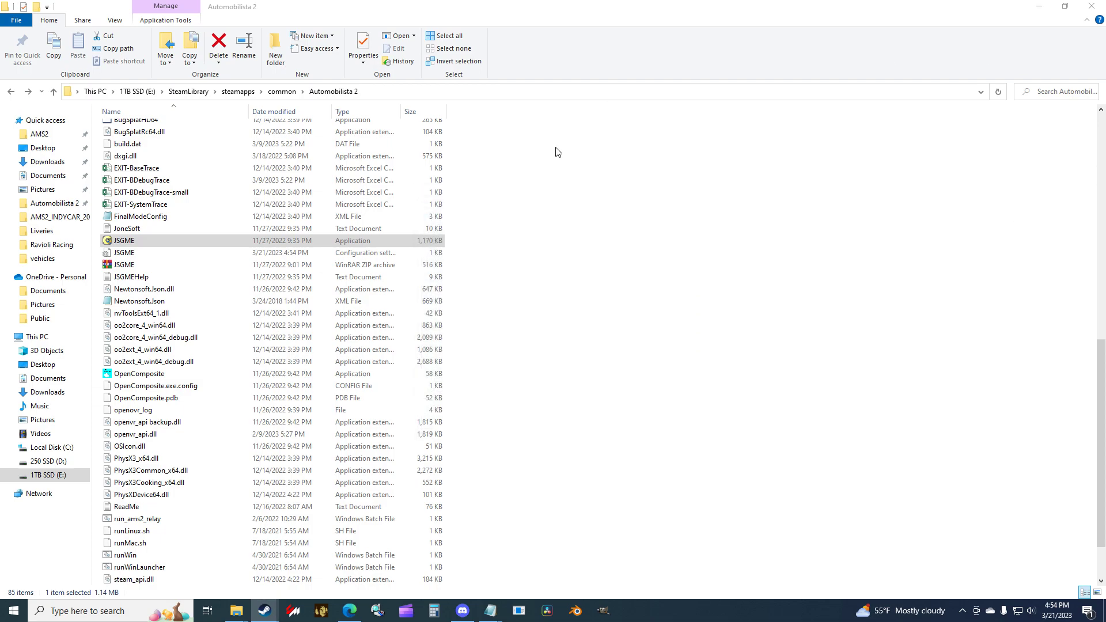